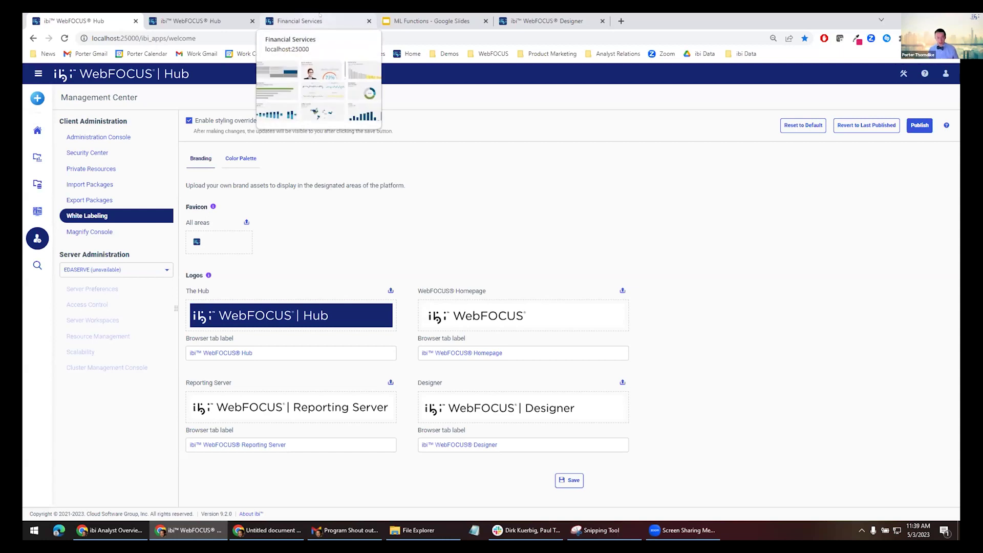
Look over the Financial Services portal and the Hub's home page, and return to the White Labeling settings.
left_click(320, 14)
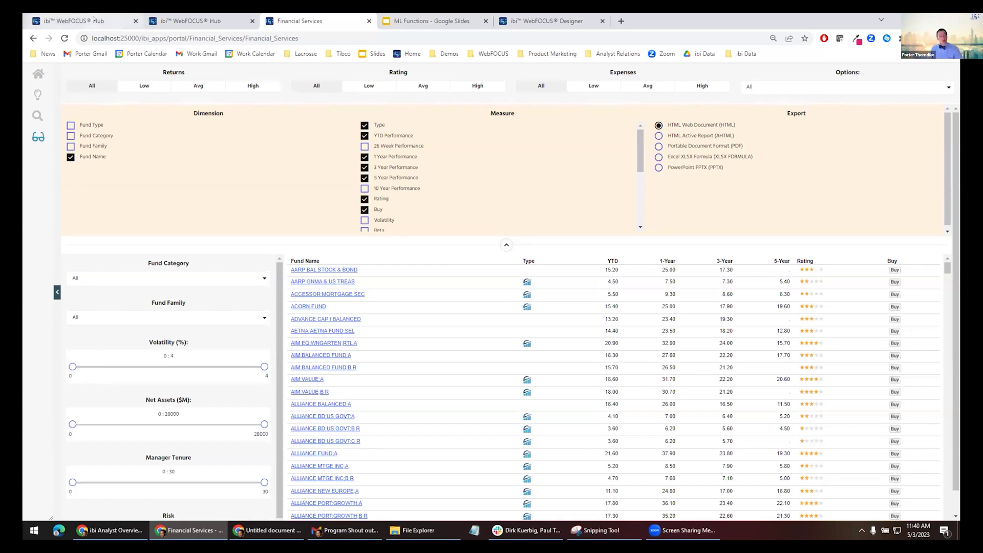
left_click(93, 20)
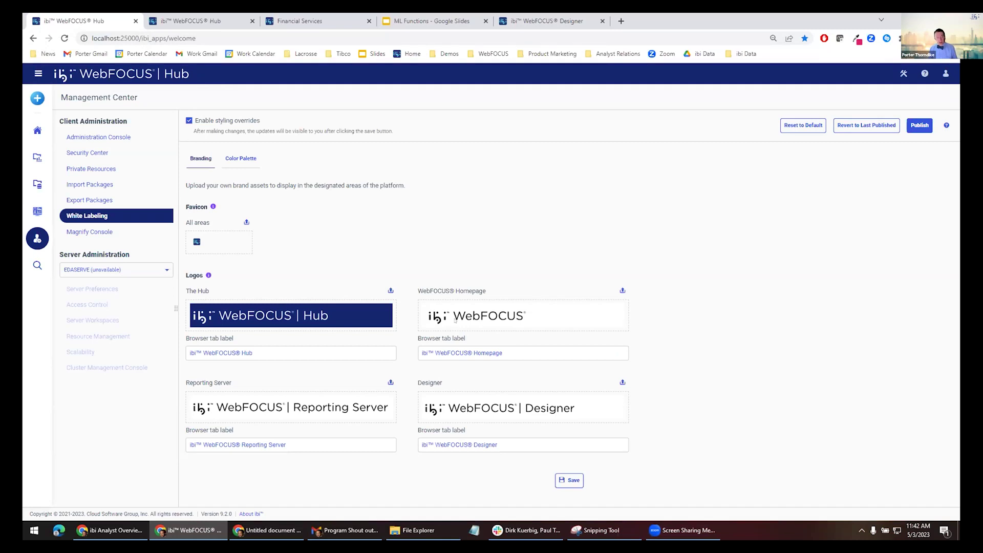
left_click(38, 130)
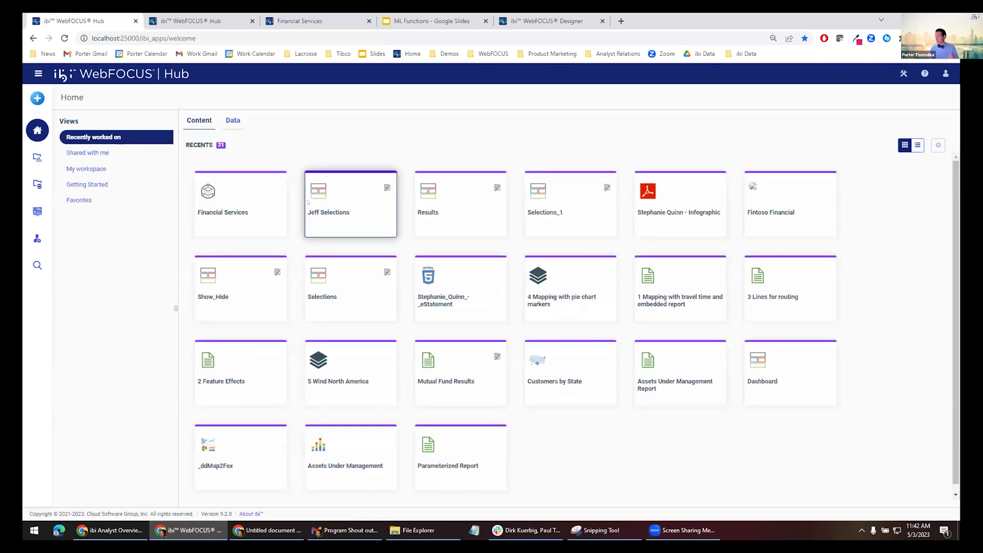
left_click(33, 101)
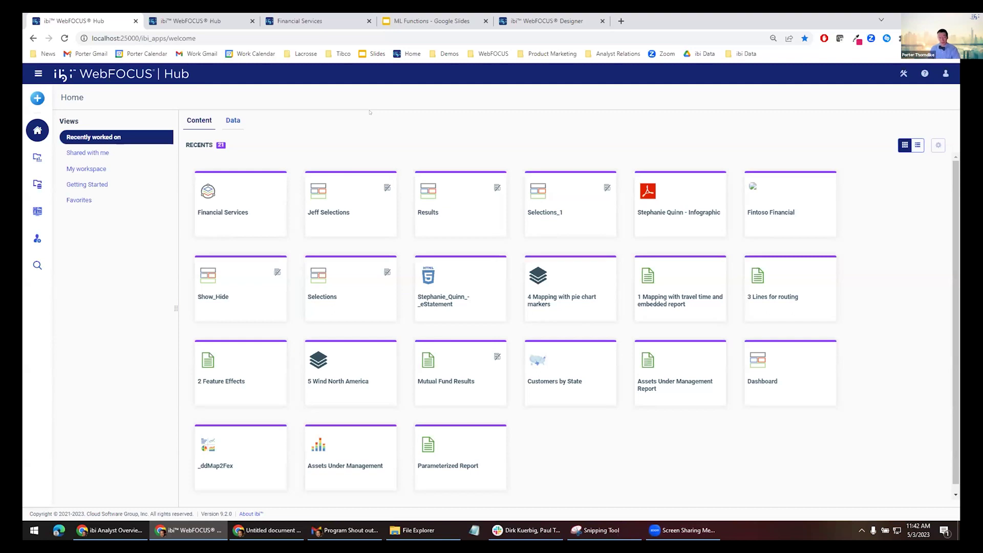
left_click(37, 238)
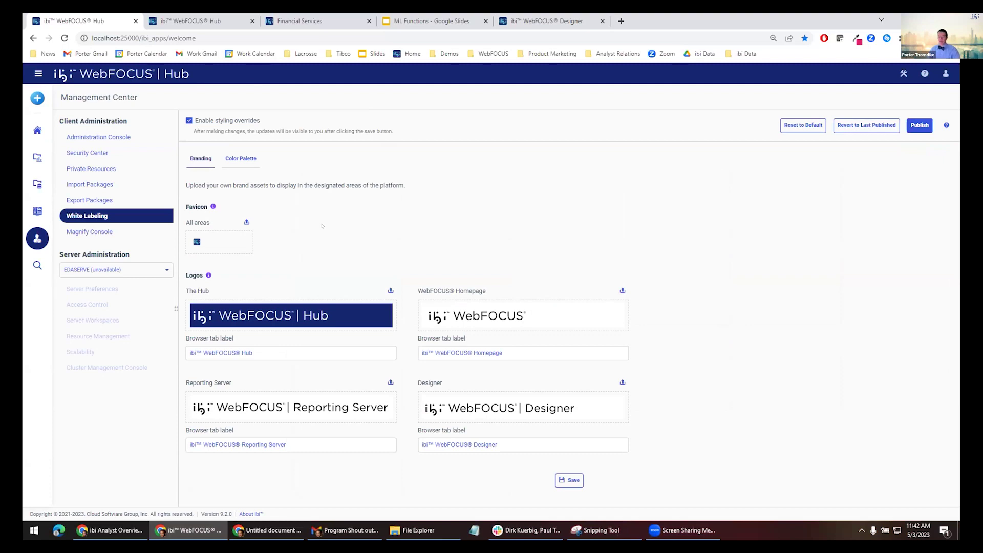
Upload the black globe favicon from the desktop's White Labeling > Favicons folder for all areas and save the branding.
left_click(247, 222)
left_click(81, 117)
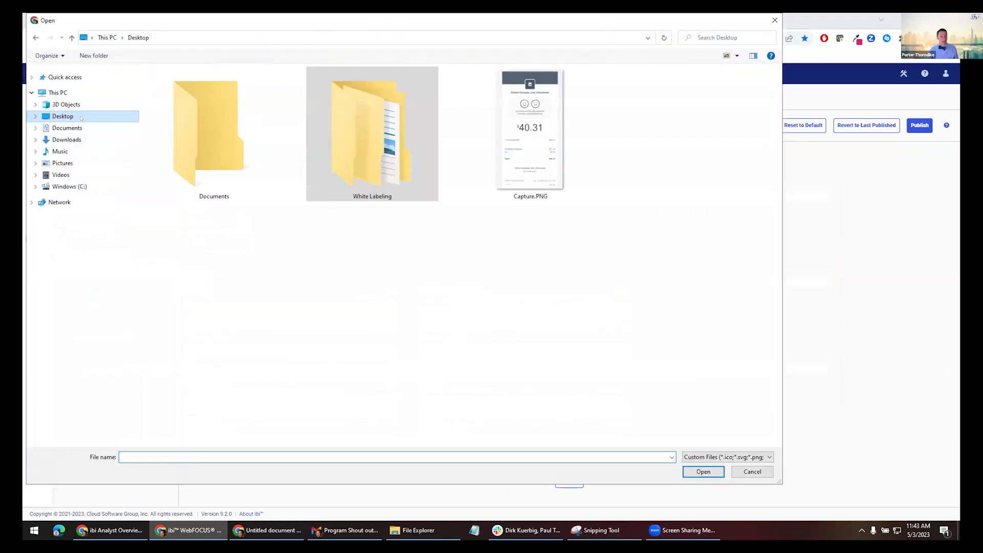
double_click(373, 134)
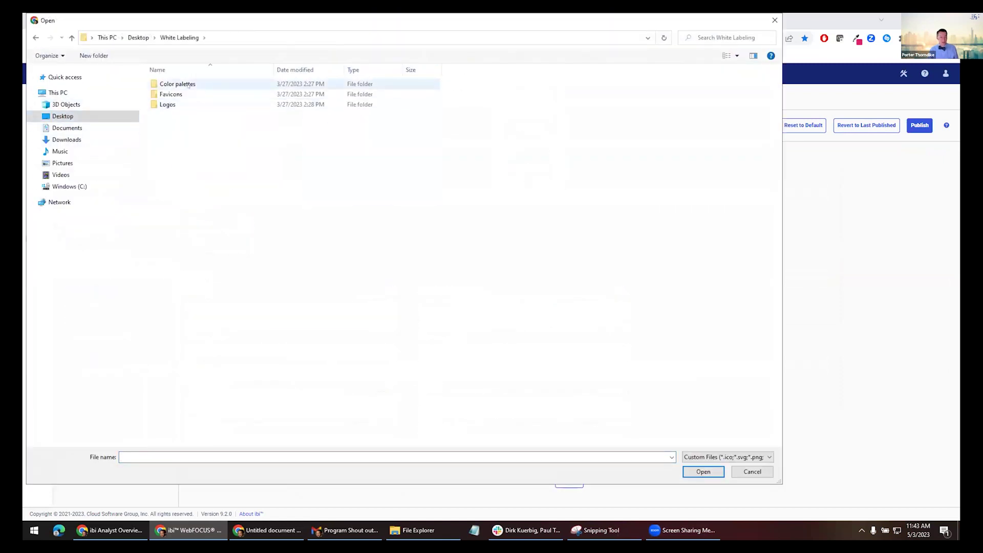
double_click(170, 94)
left_click(172, 95)
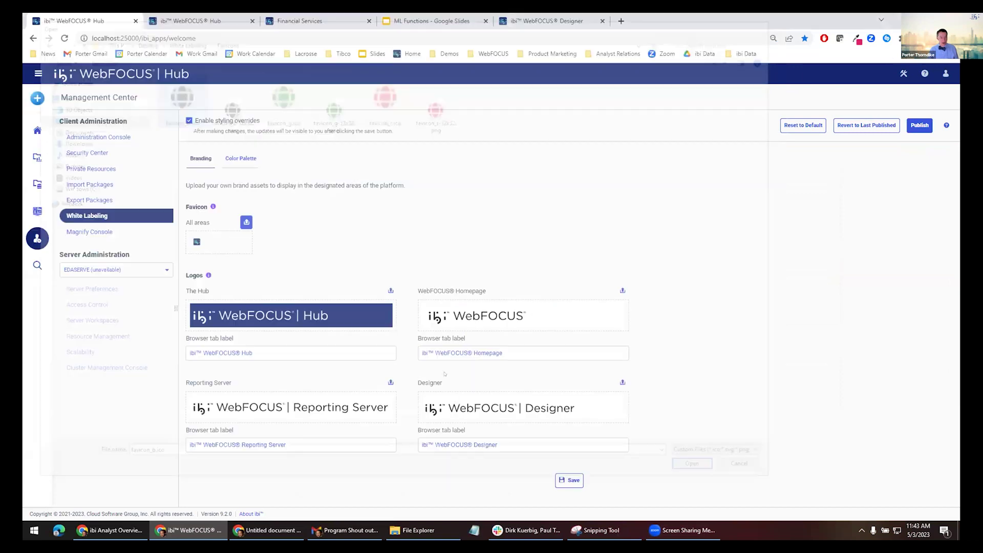
left_click(569, 480)
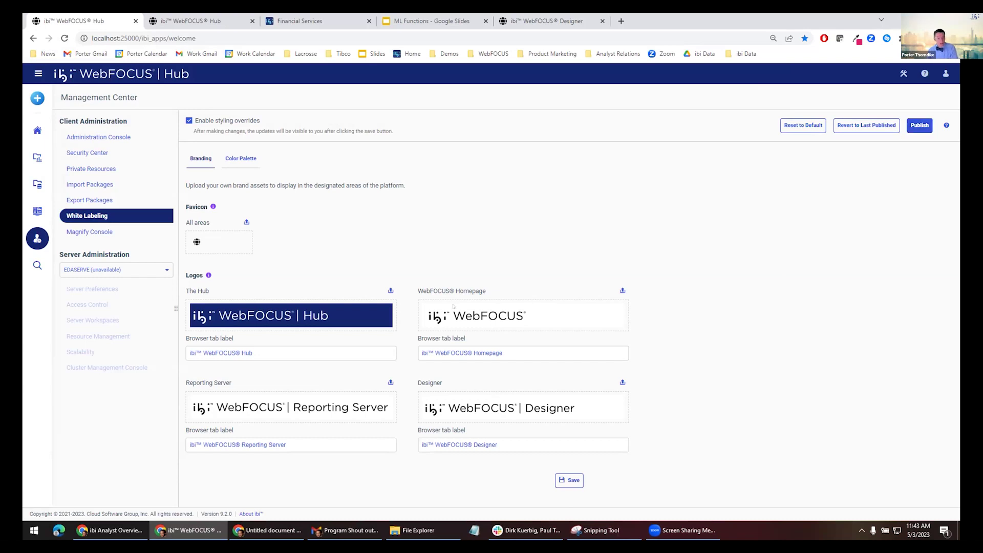
Upload WCE_Hub_header_logo_white.svg as the Hub logo and WCE_Hub_header_logo_black.svg as the Homepage logo from White Labeling > Logos.
left_click(391, 291)
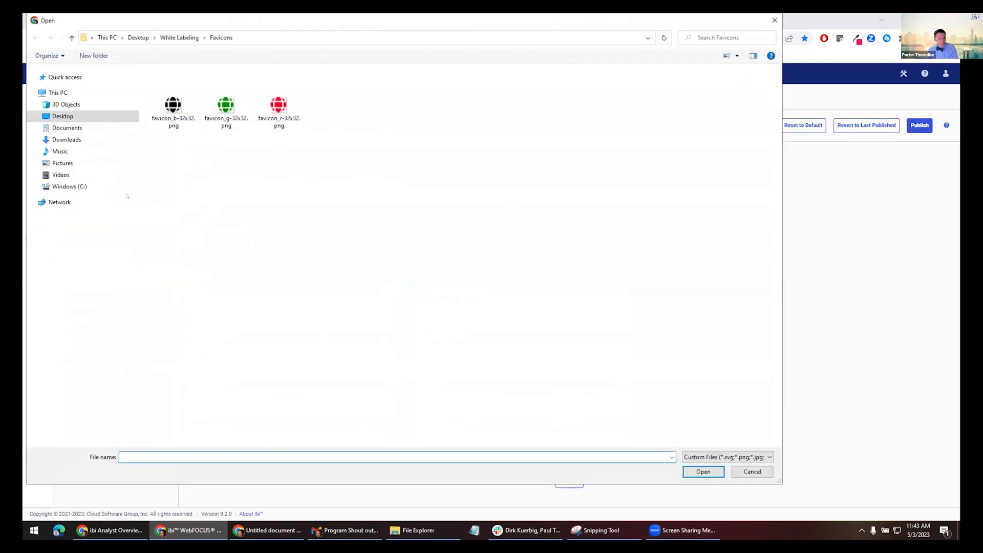
left_click(97, 118)
double_click(400, 142)
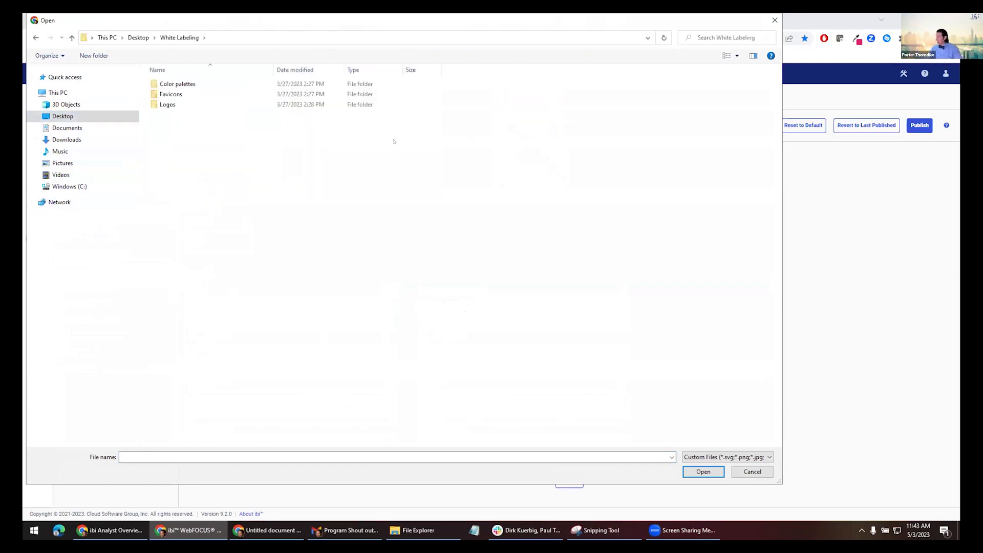
double_click(168, 104)
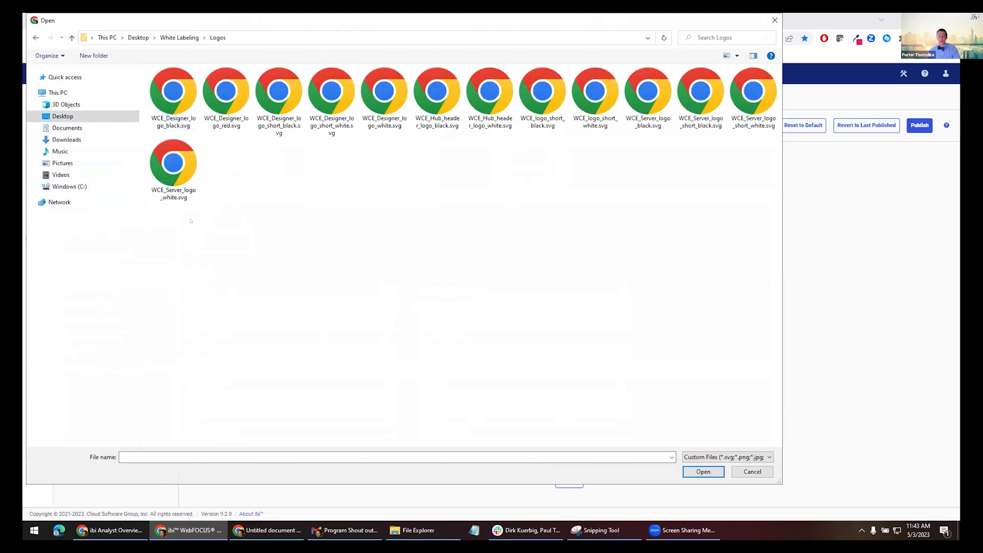
double_click(490, 95)
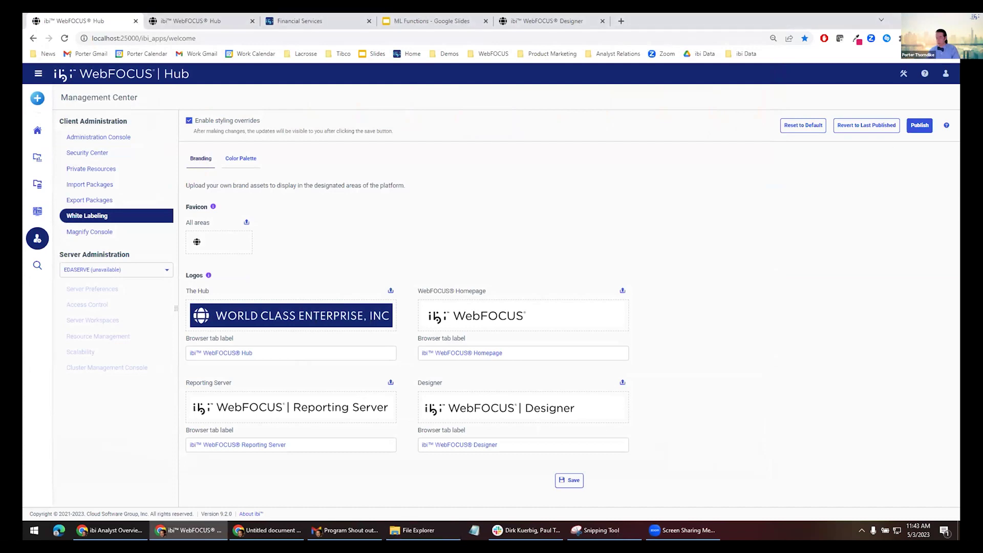
left_click(622, 291)
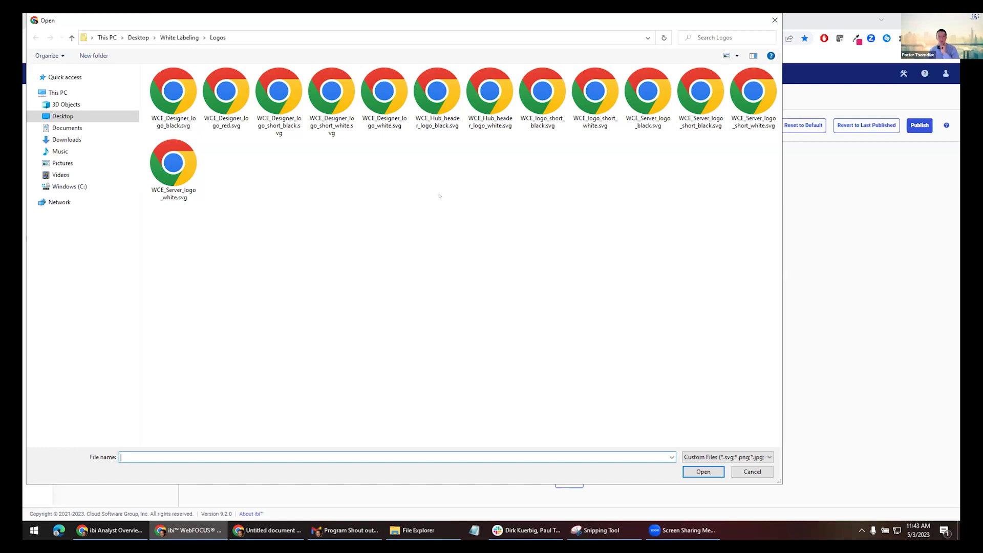
double_click(437, 95)
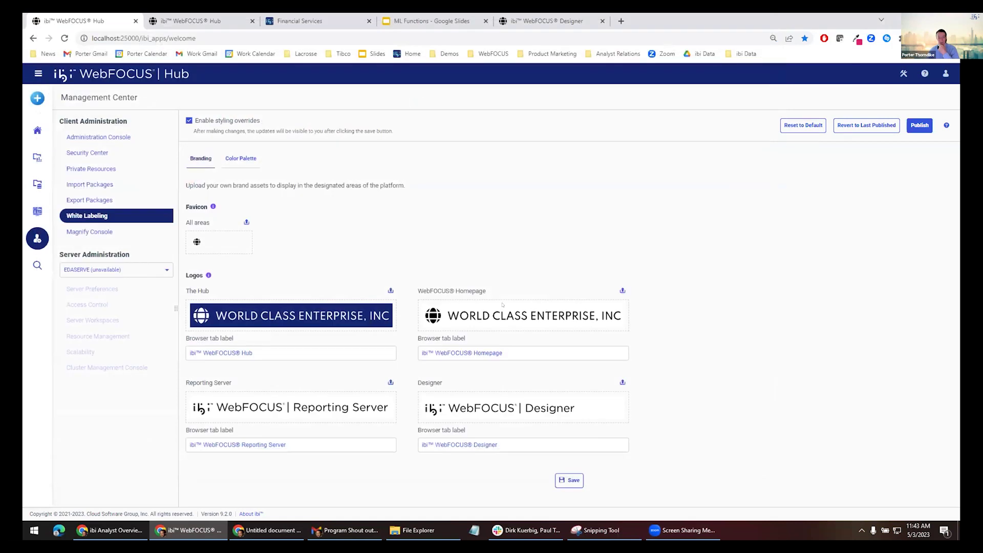
Upload WCE_Server_logo_short_black.svg as the Reporting Server logo and WCE_Designer_logo_short_black.svg as the Designer logo, and save.
left_click(390, 382)
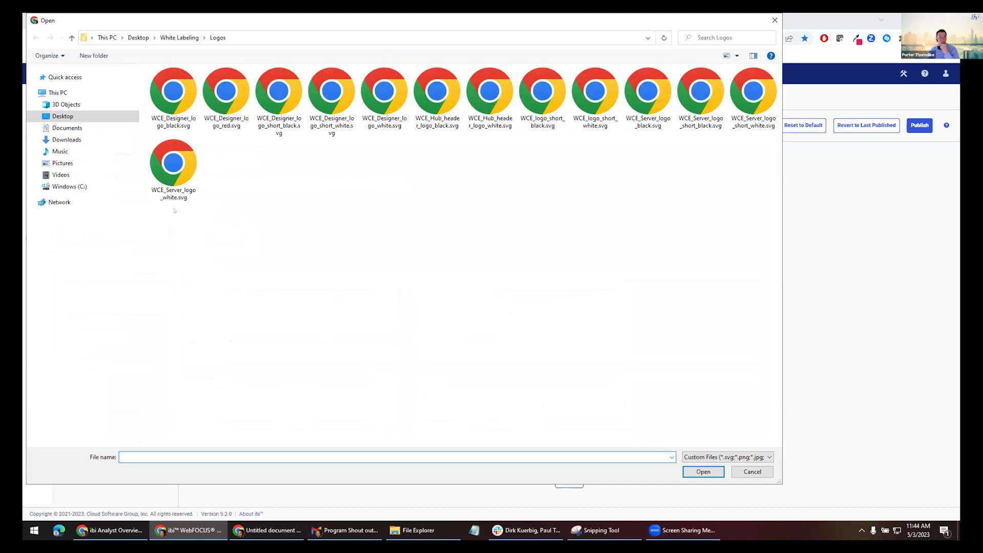
double_click(700, 95)
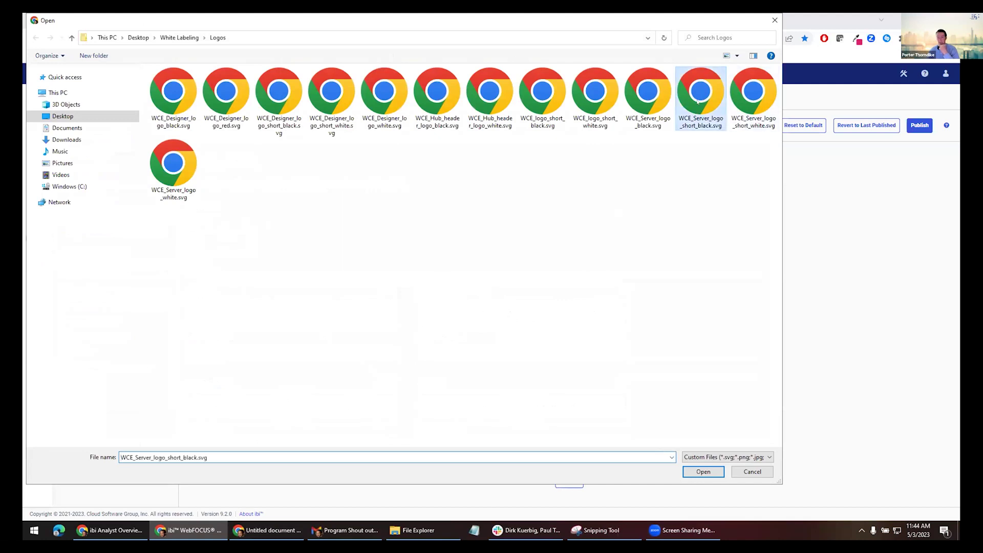
left_click(623, 382)
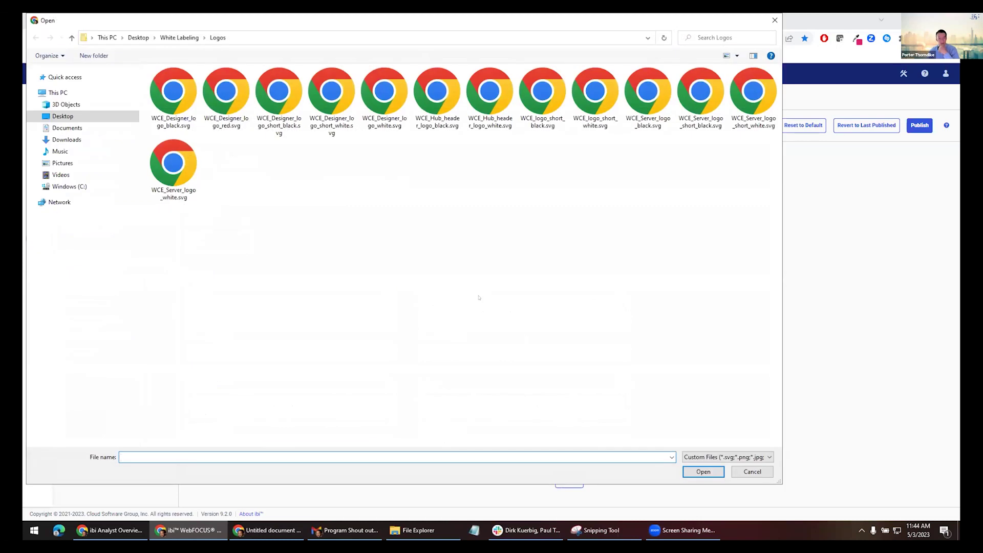
double_click(283, 94)
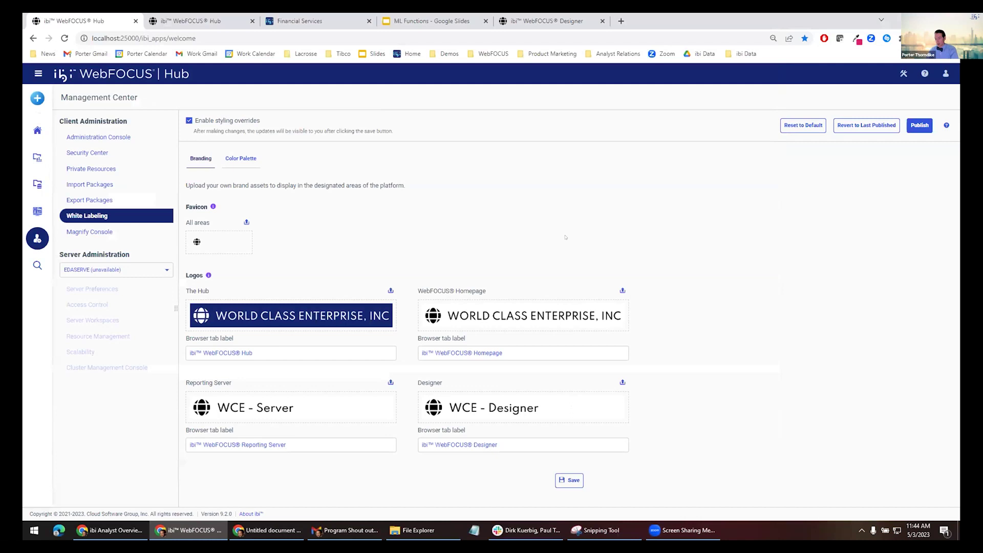
left_click(568, 480)
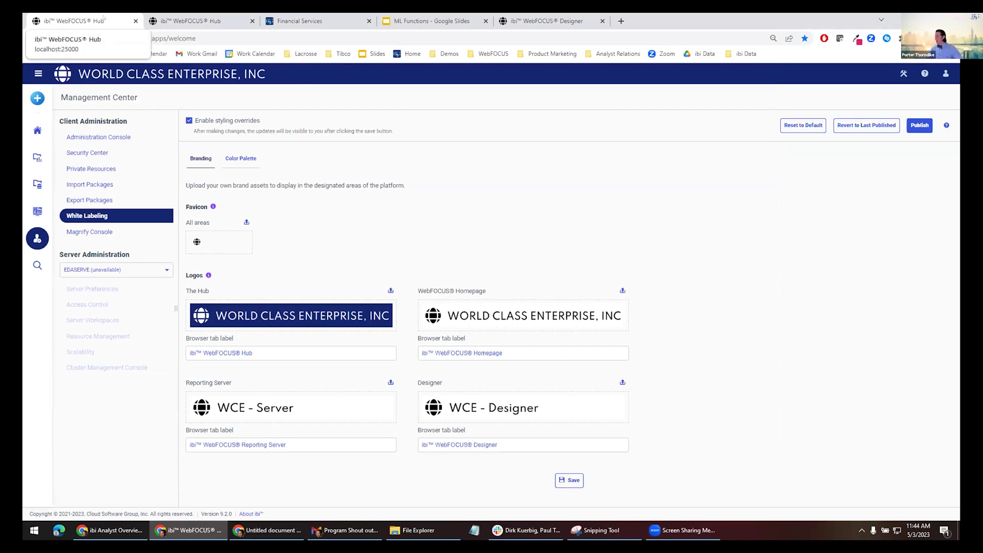
Change the browser tab labels to "WCE Hub" for the Hub and "WCE Homepage" for the Homepage.
left_click_drag(239, 353, 157, 347)
type("WCE")
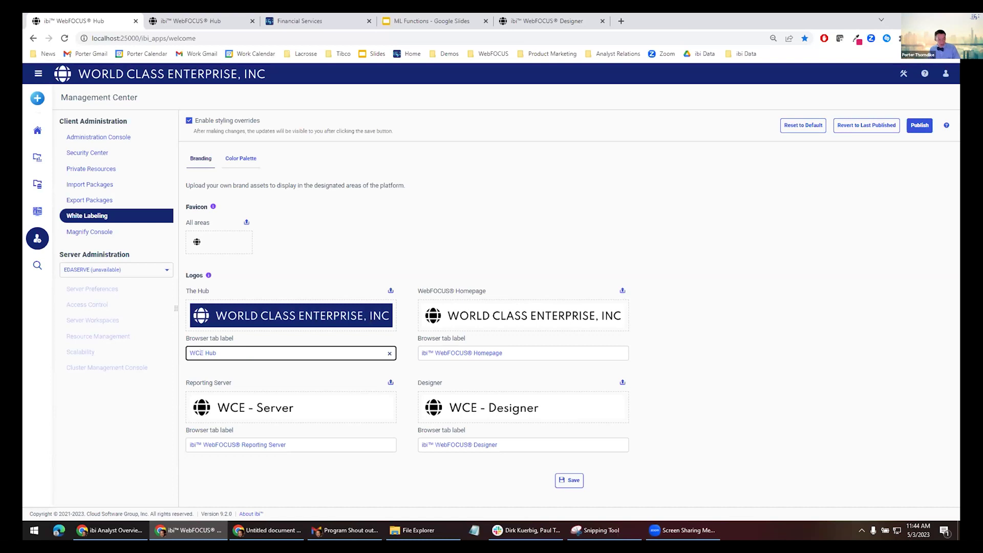
key("shift+Home")
key("ctrl+c")
key("Tab")
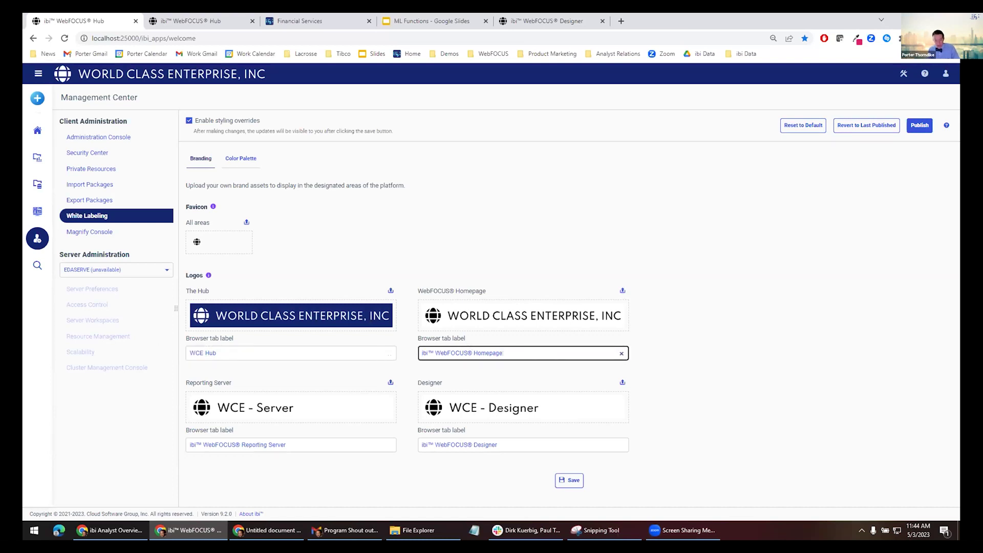
key("shift+Home")
key("ctrl+v")
Change the browser tab labels to "WCE Designer" for Designer and "WCE Reporting Server" for the Reporting Server, and save.
left_click_drag(471, 443, 392, 432)
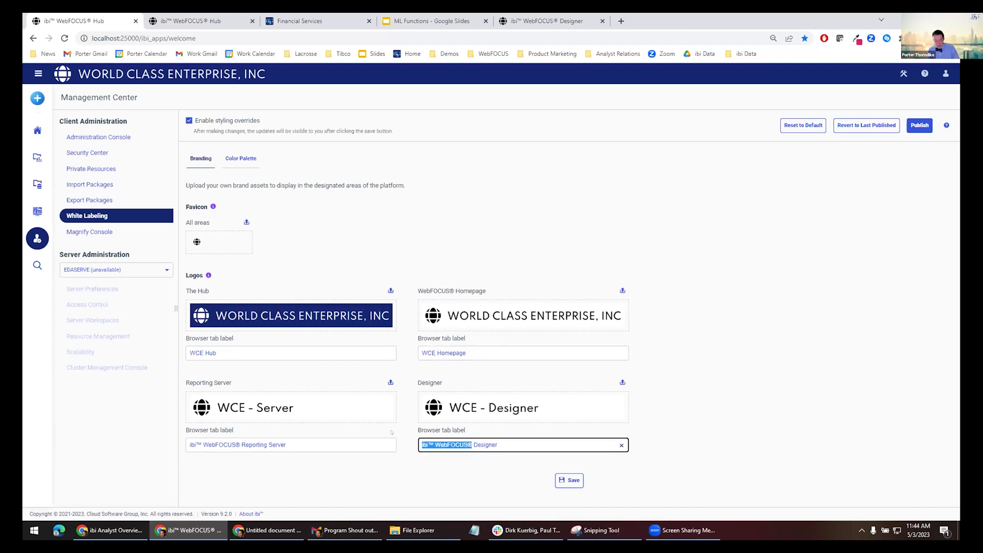
key("ctrl+v")
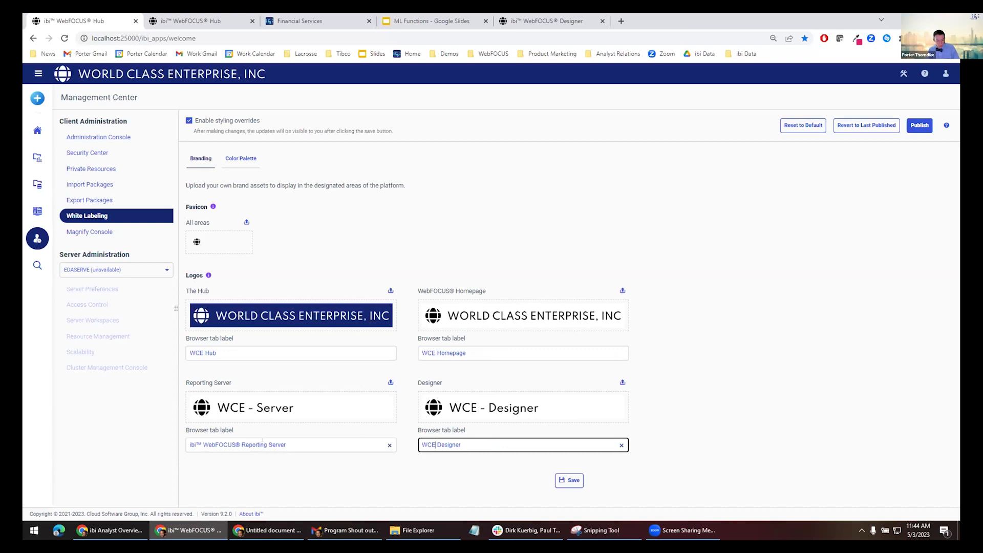
left_click_drag(240, 443, 166, 431)
key("ctrl+v")
left_click(568, 480)
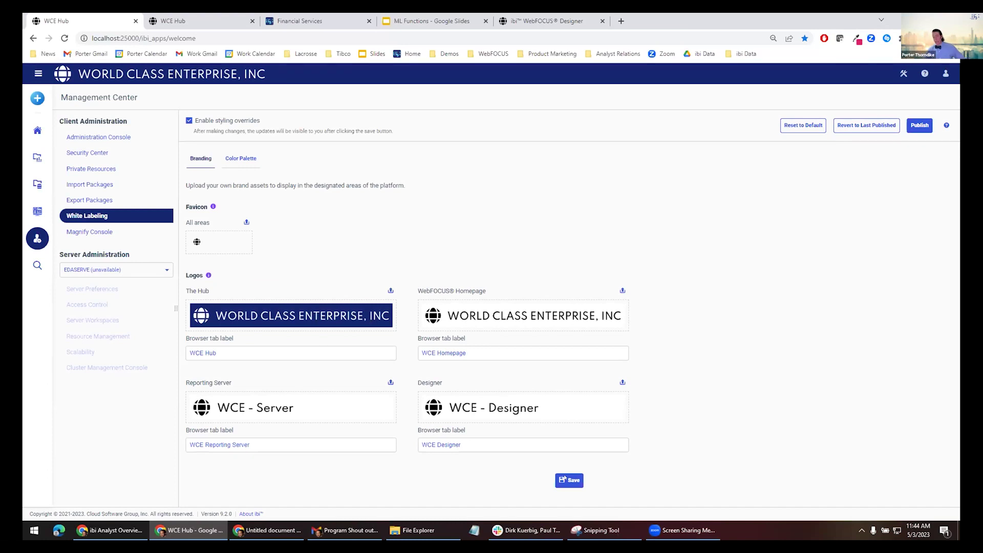
Examine the color palette's entries, from the primary colors down to the primary gradient, with their usages and hex values.
left_click(240, 158)
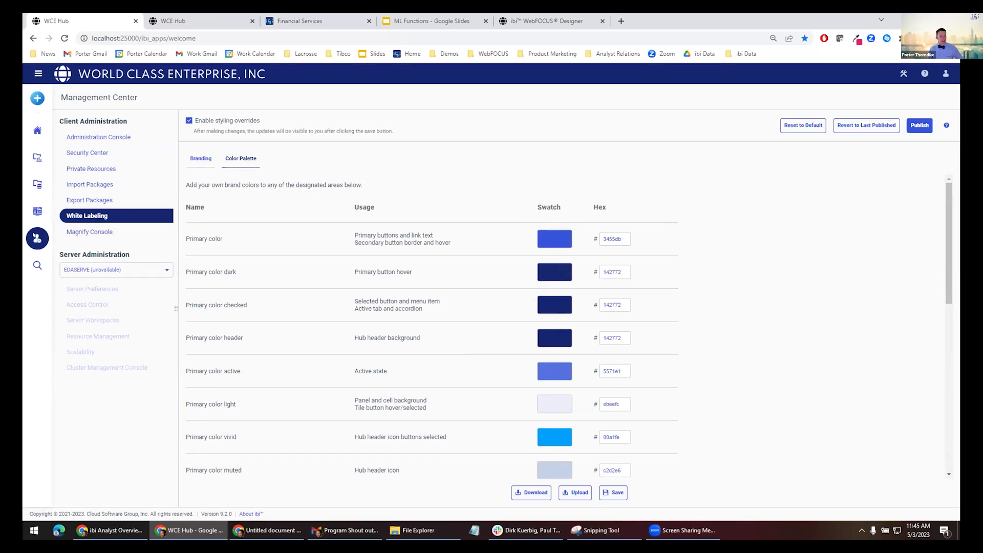
scroll(284, 384, "down", 4)
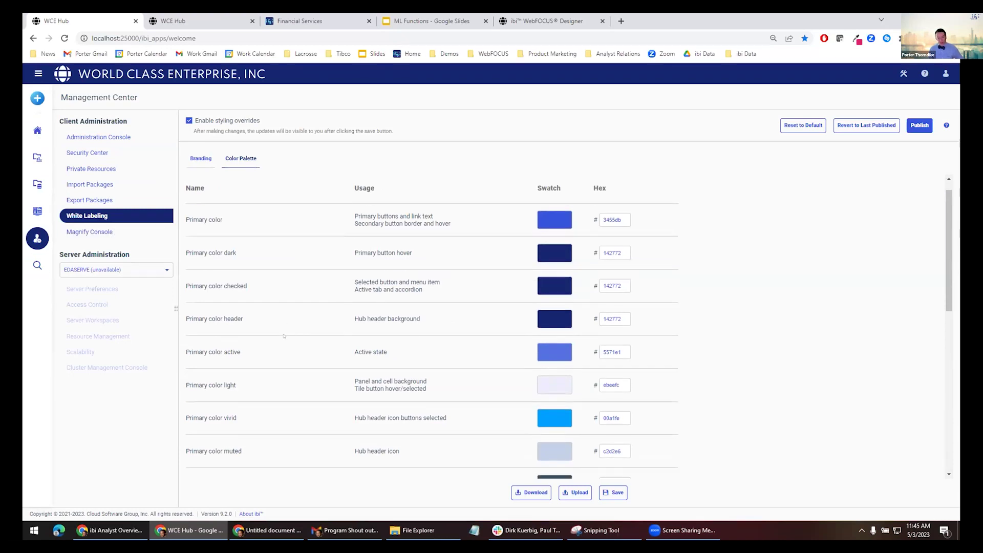
scroll(303, 373, "up", 4)
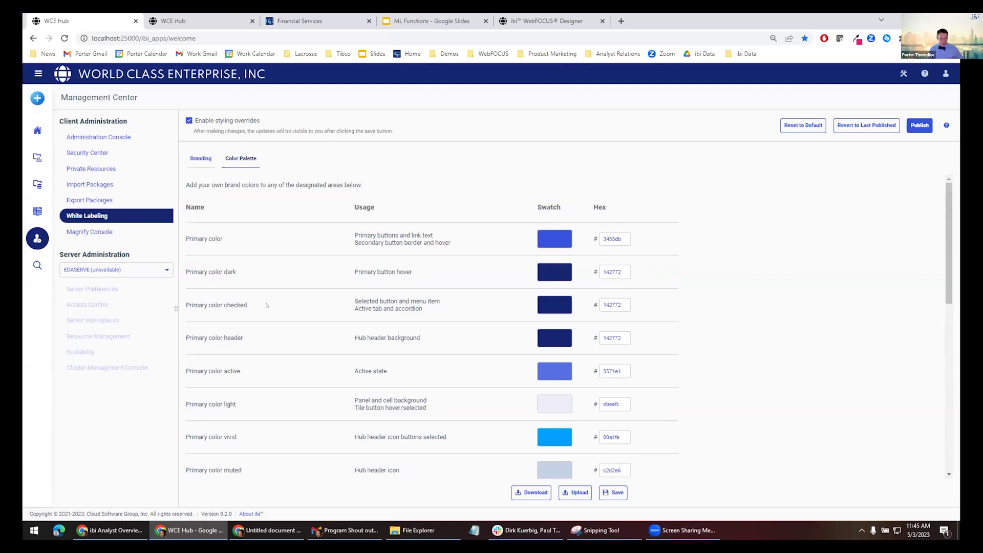
scroll(256, 430, "down", 3)
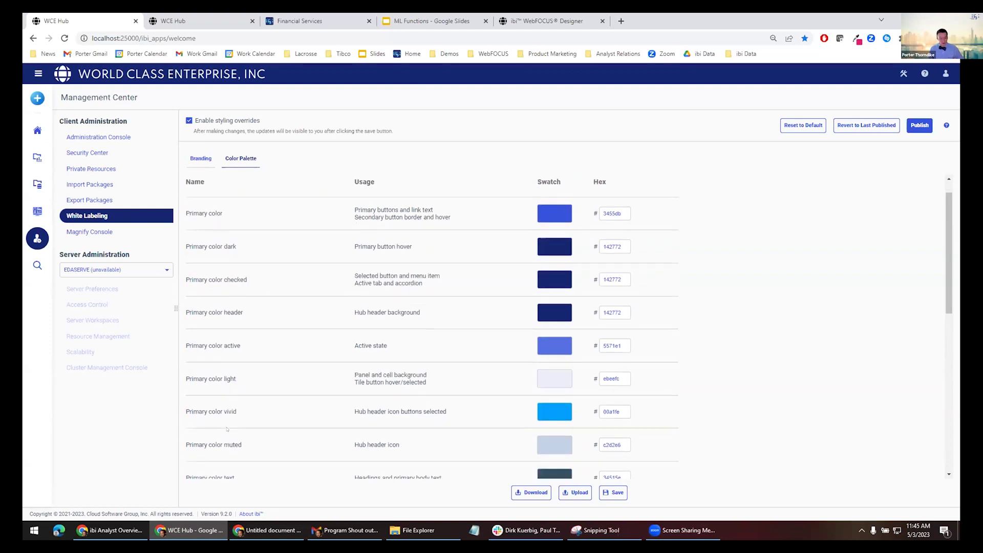
scroll(331, 377, "down", 3)
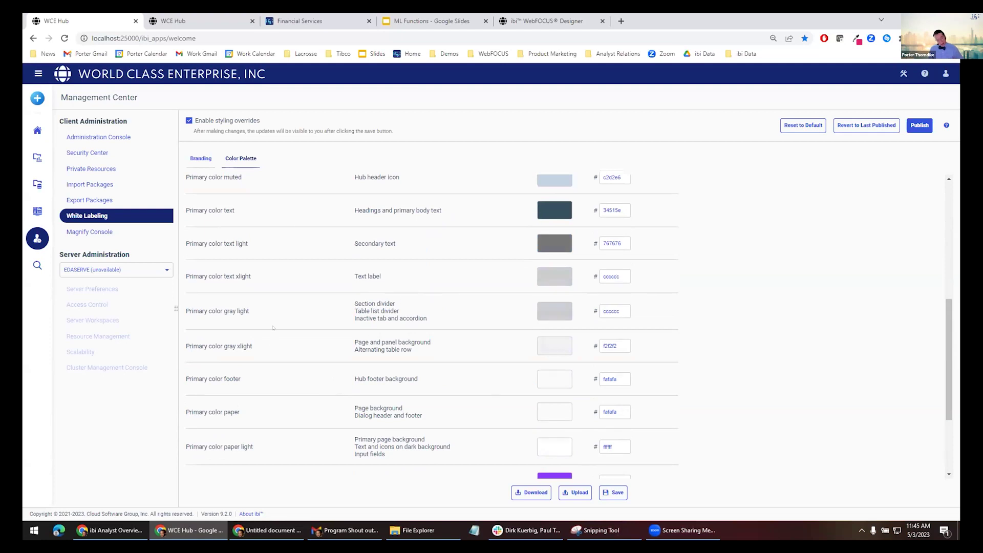
scroll(273, 328, "down", 3)
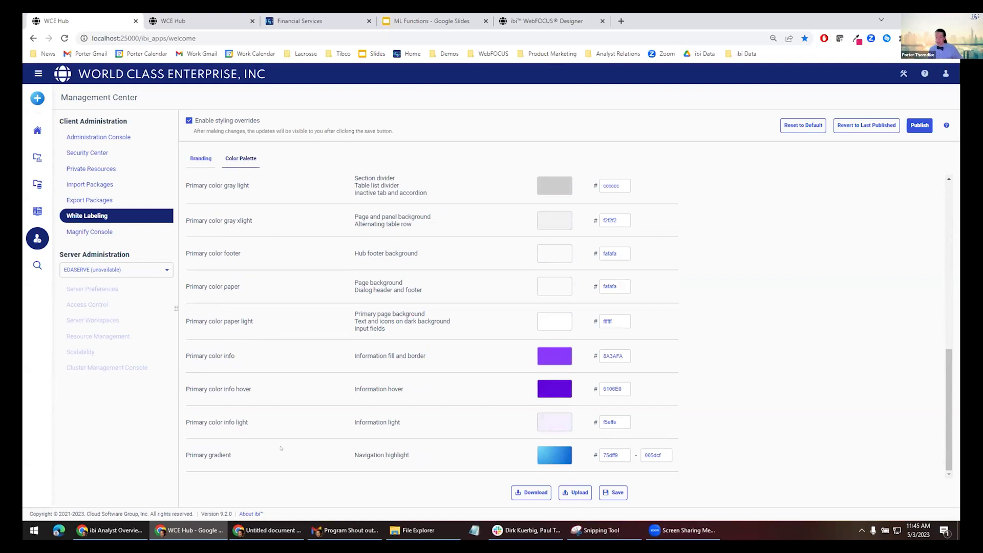
scroll(281, 448, "up", 10)
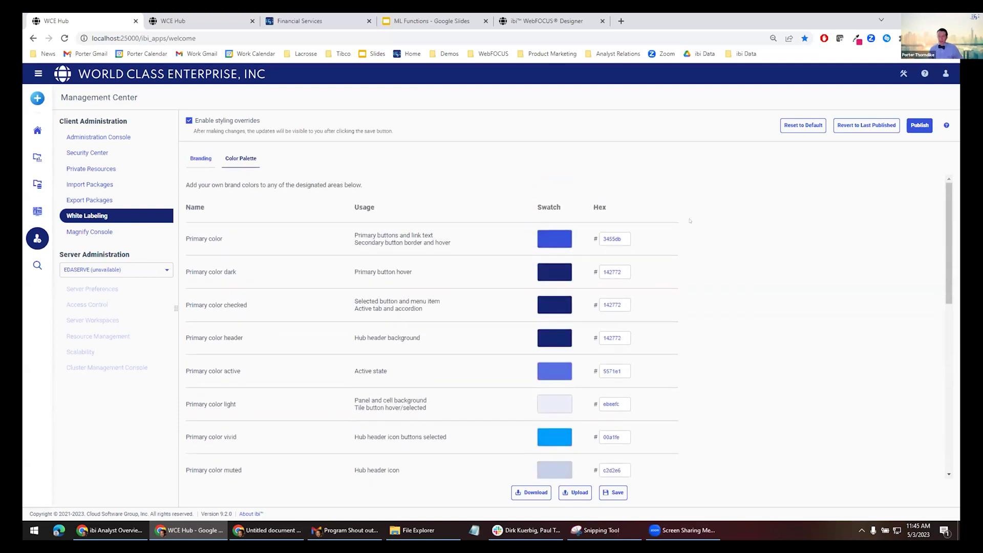
Copy the selected pink's hex code from the Eye Dropper extension and set the Primary color to dd226d.
left_click(855, 38)
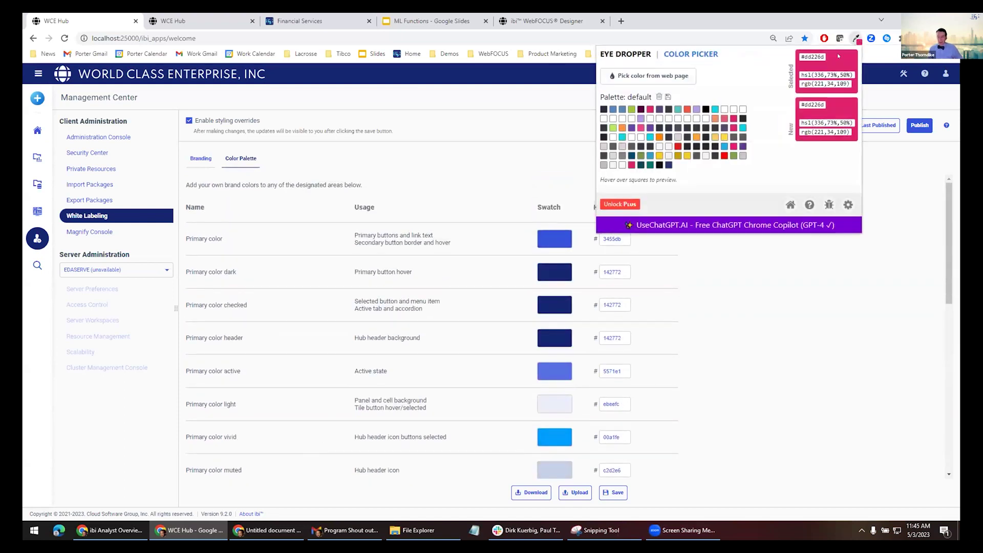
left_click_drag(803, 57, 823, 63)
key("ctrl+c")
left_click(616, 238)
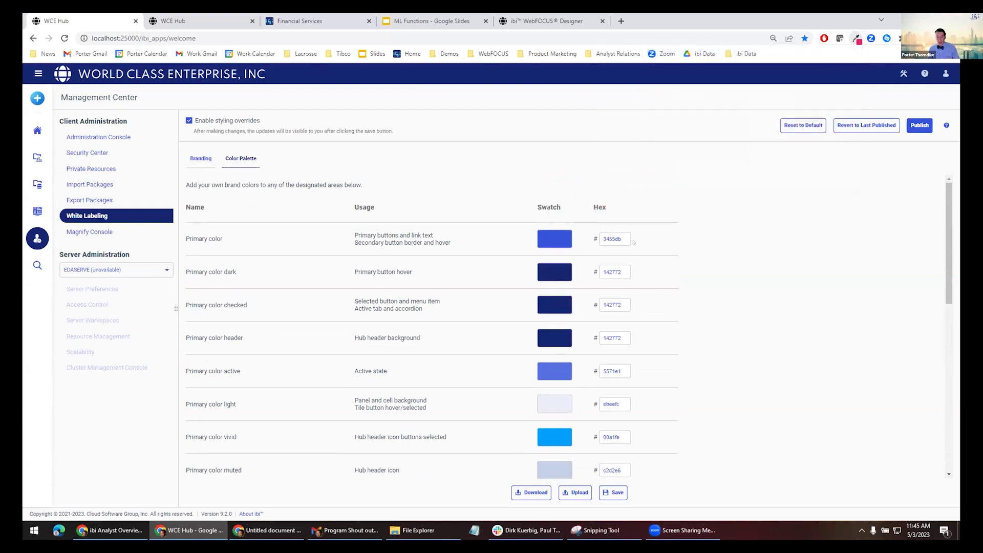
key("ctrl+a")
key("ctrl+v")
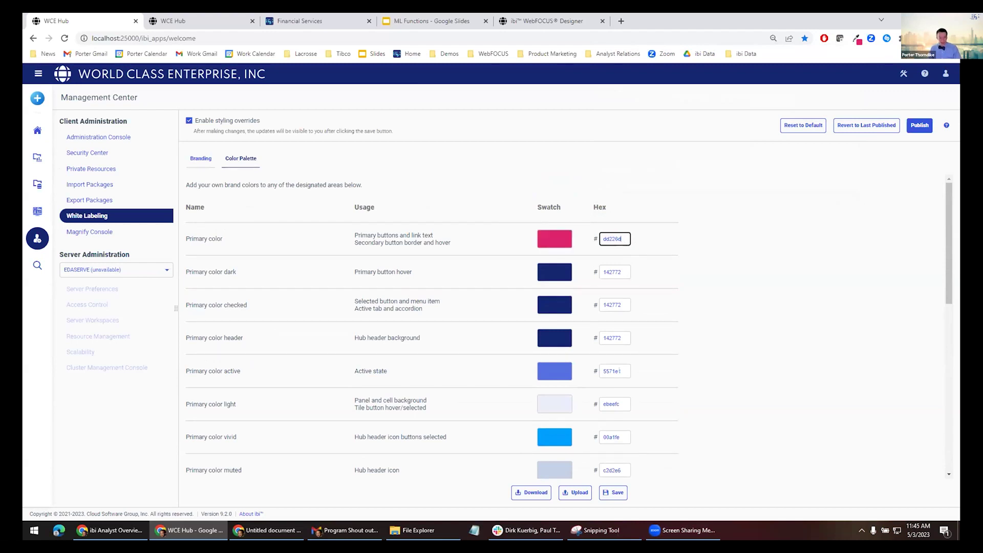
Set the Primary color header, used for the Hub header background, to the same pink dd226d and save the color palette.
left_click_drag(628, 338, 500, 329)
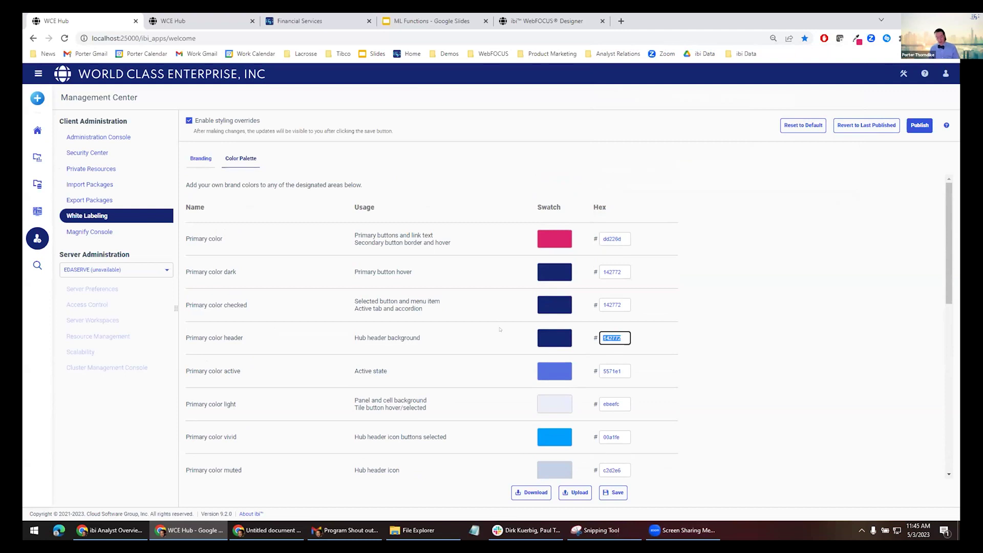
key("ctrl+v")
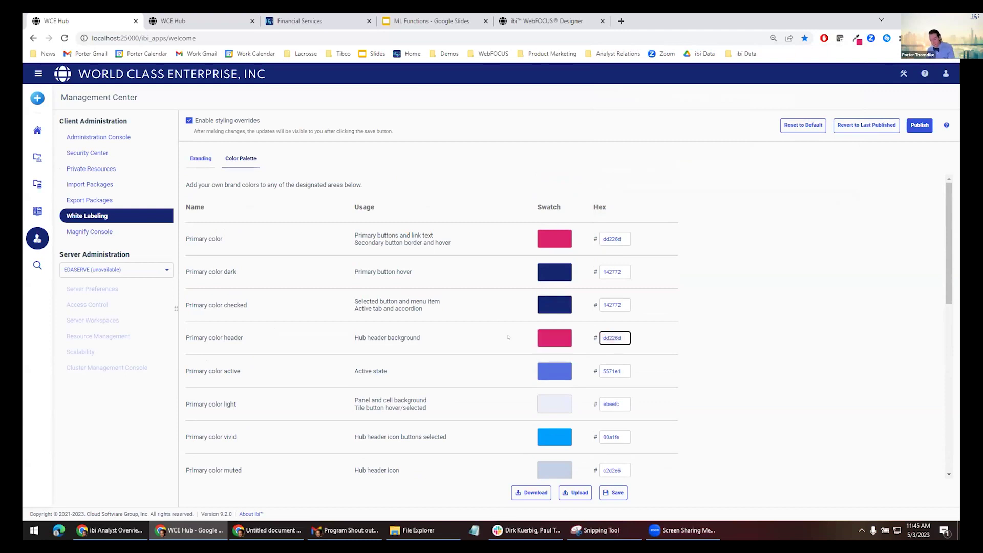
left_click(613, 492)
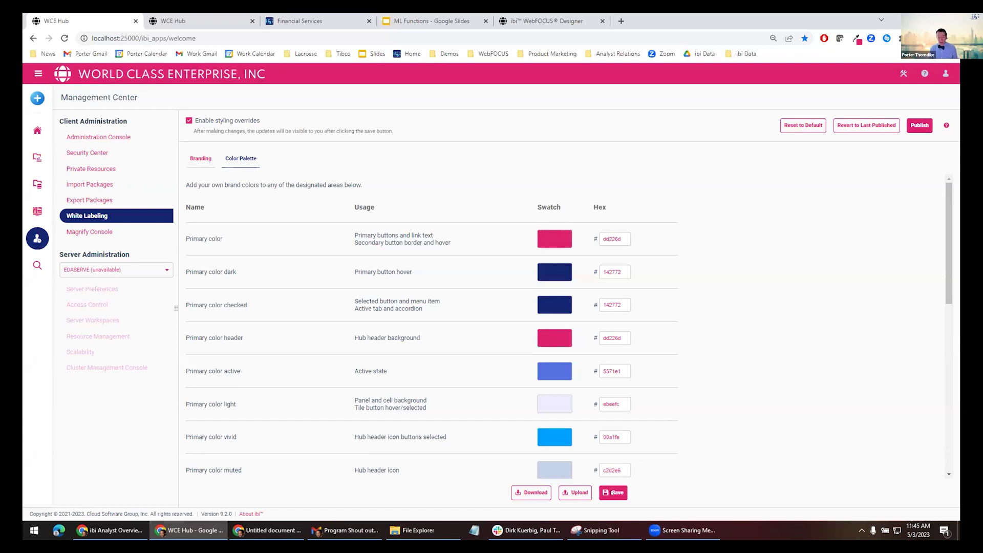
Download the color palette as a text file, open it in Notepad to view its entries, and close it.
left_click(533, 492)
left_click(89, 508)
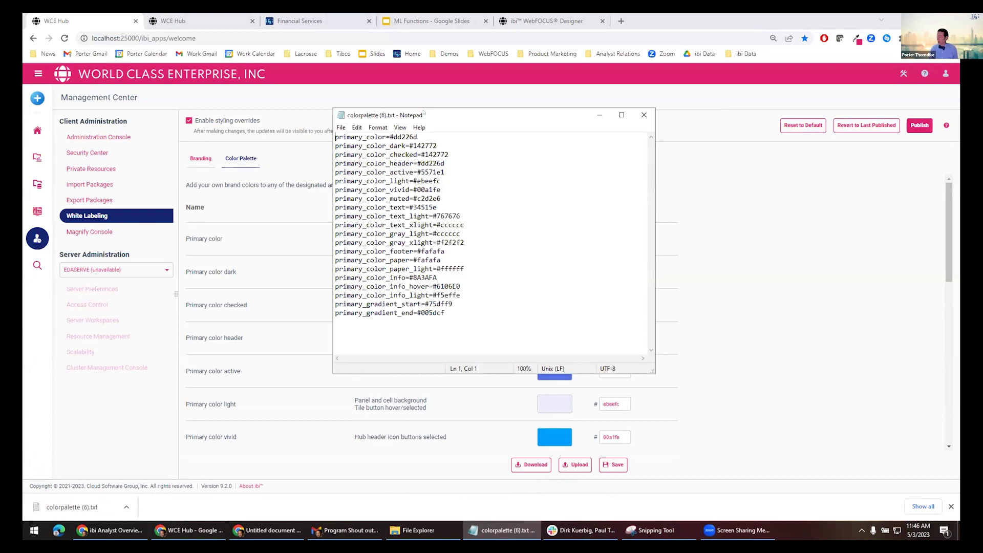
left_click(644, 115)
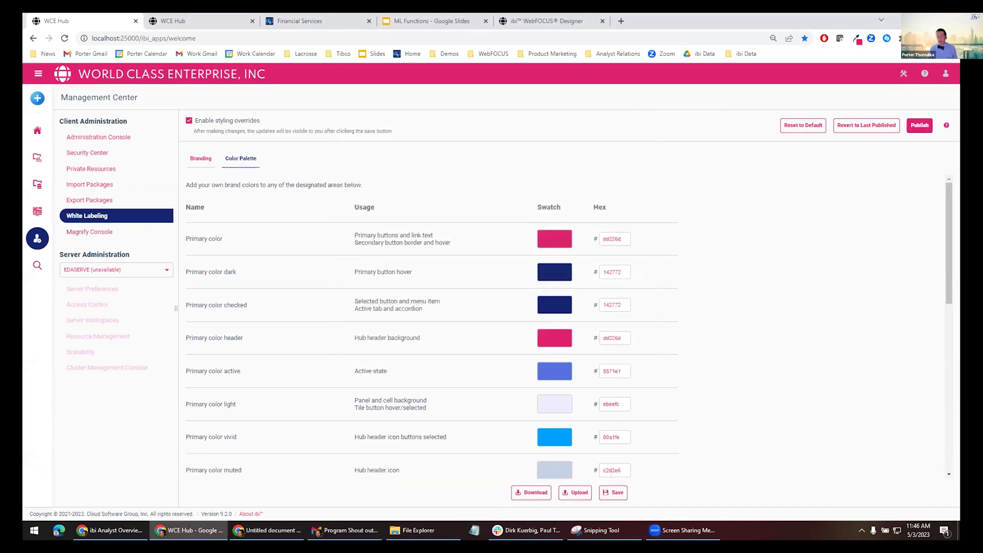
Upload colorpalette.txt from the White Labeling folder's "Color palette 01 - Burgundy and Black" subfolder and publish the white labeling configuration.
left_click(576, 491)
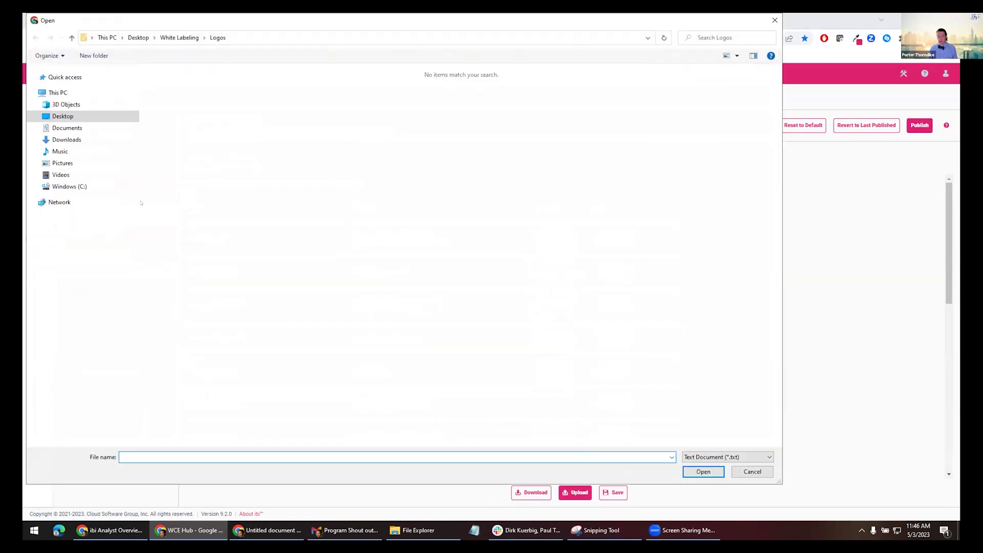
left_click(62, 116)
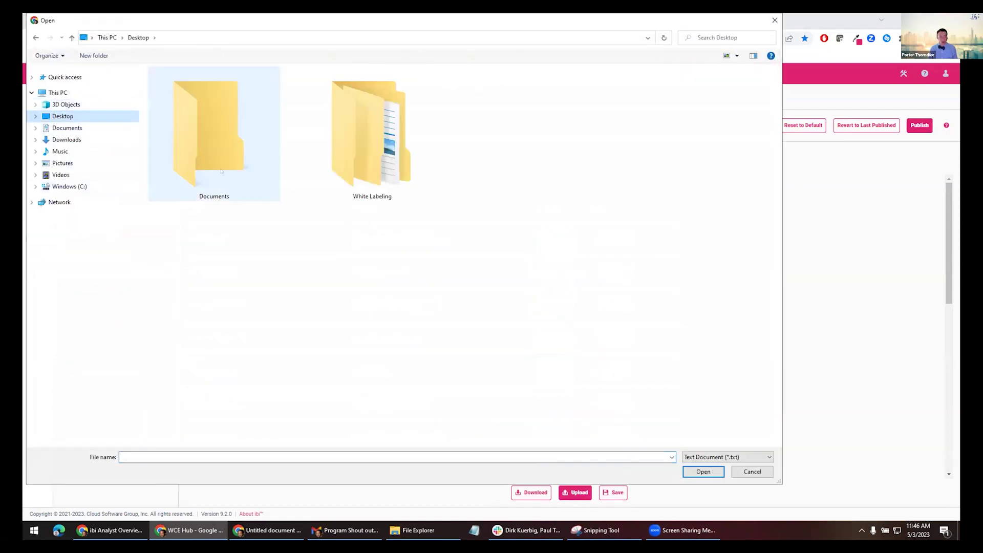
double_click(368, 172)
double_click(180, 85)
double_click(182, 84)
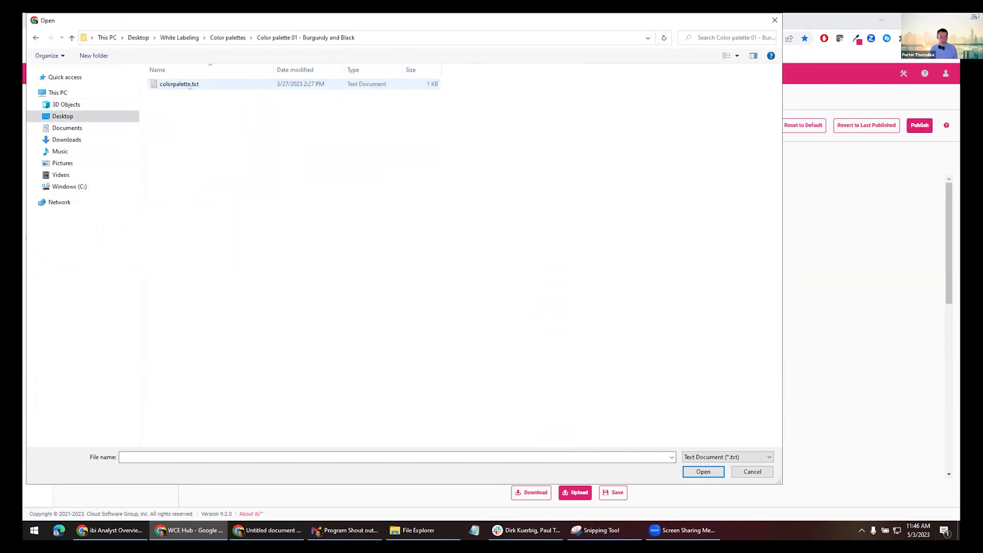
double_click(189, 84)
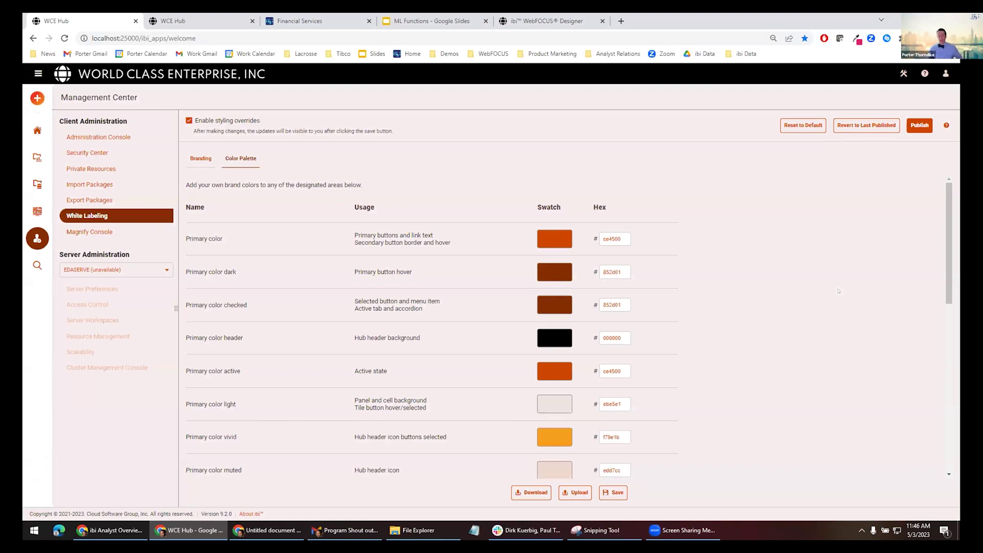
left_click(915, 131)
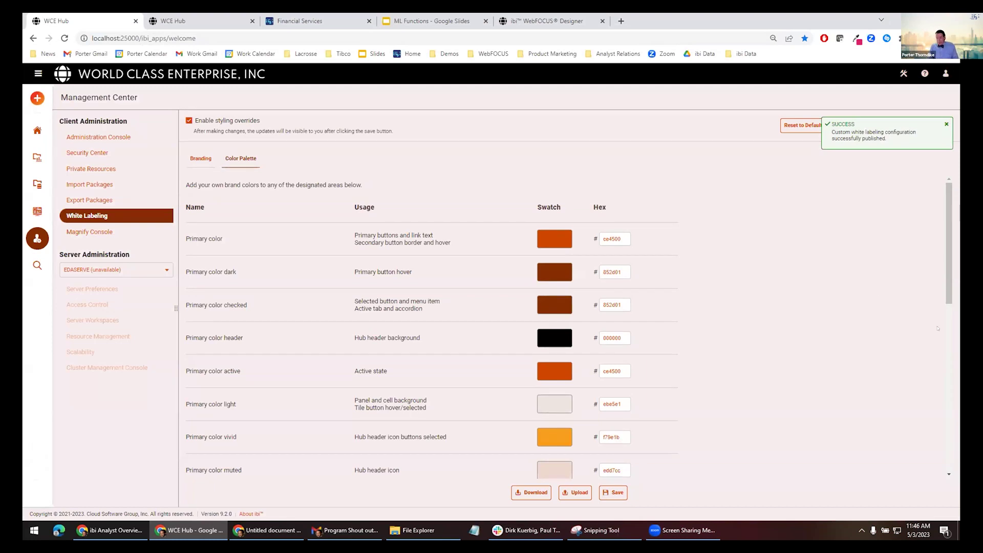
left_click(946, 124)
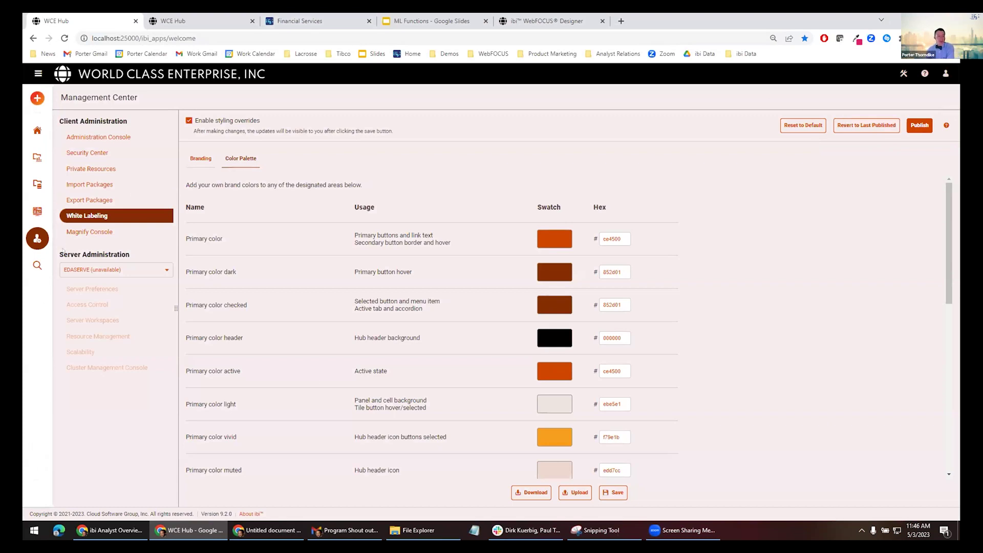
Go to the Hub's home view, switch to the WebFOCUS Home Page to check its branding, and close that page.
left_click(38, 130)
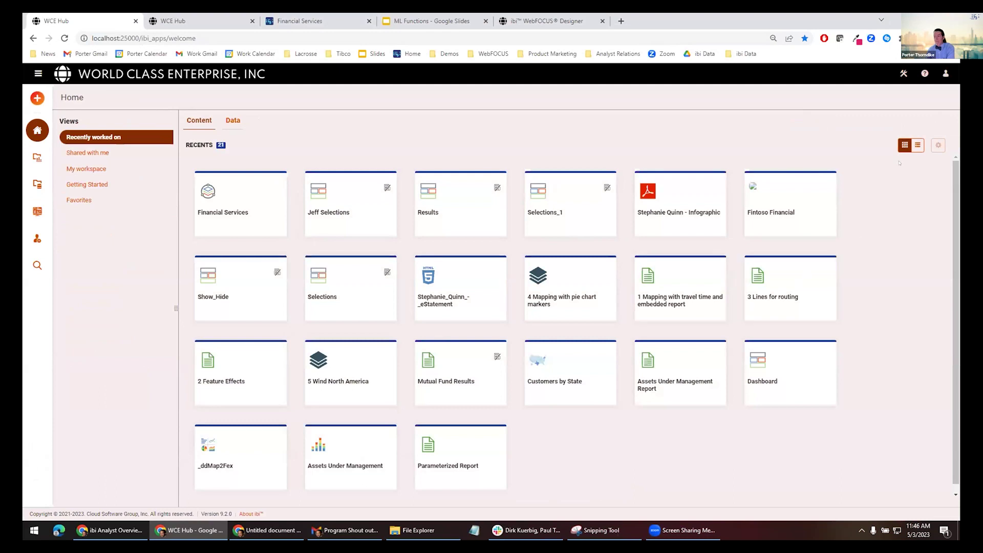
left_click(945, 74)
mouse_move(932, 92)
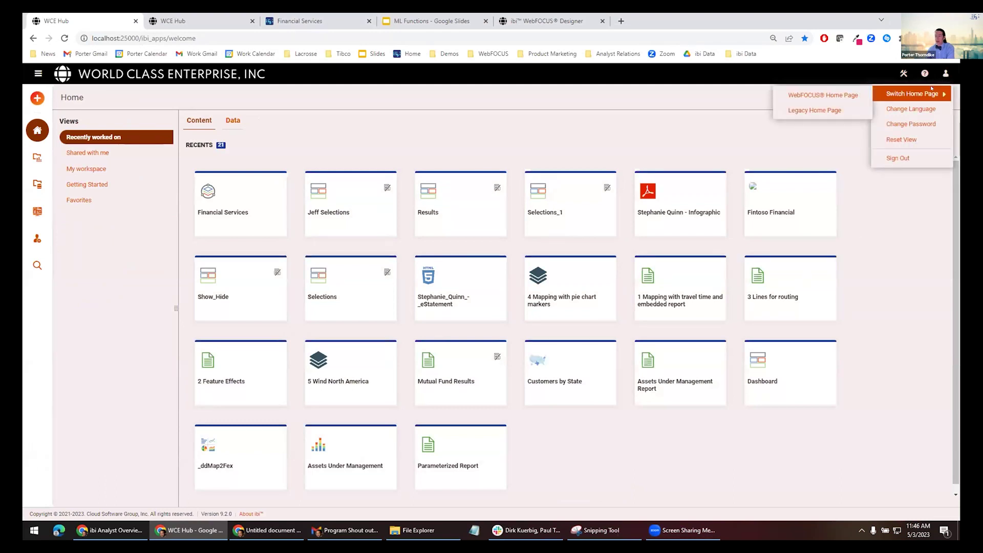
left_click(822, 95)
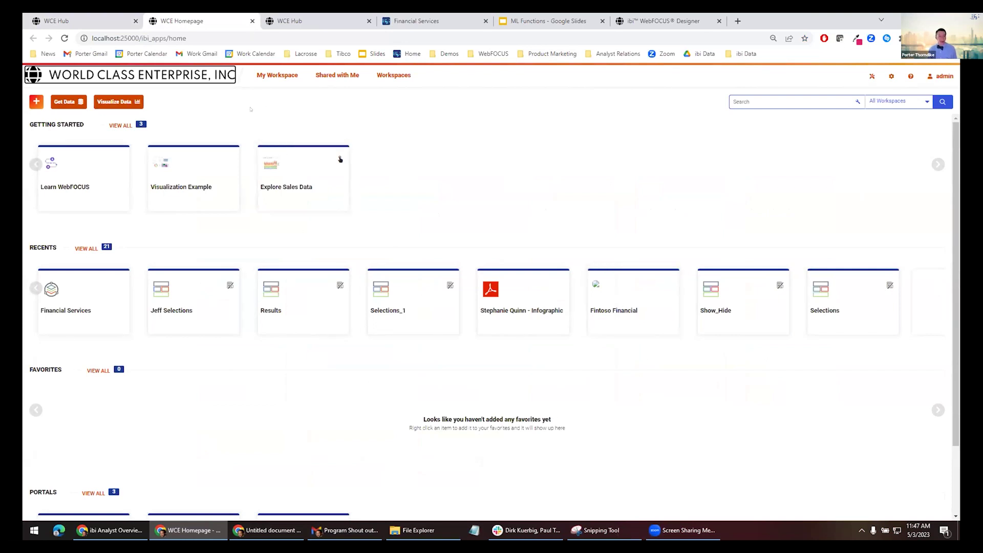
left_click(253, 21)
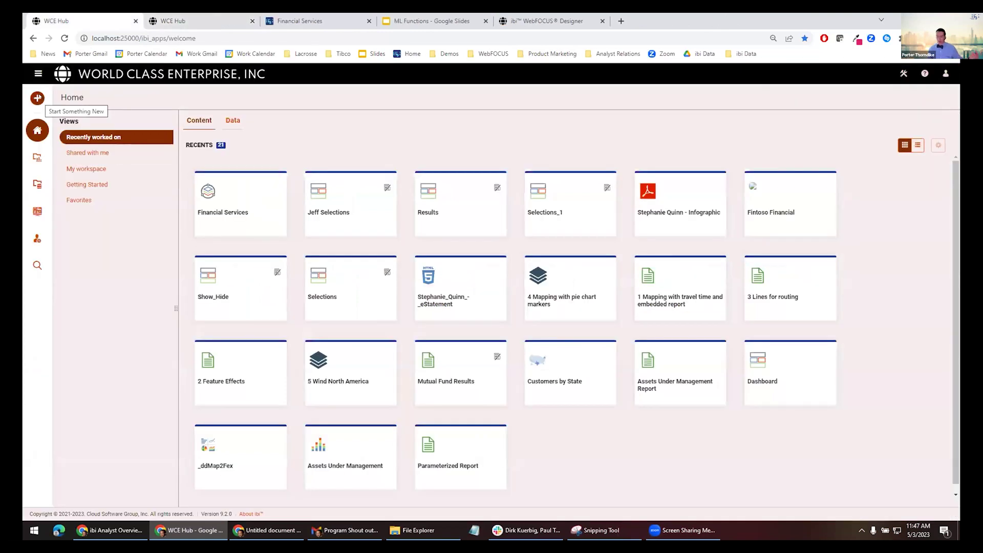
left_click(37, 98)
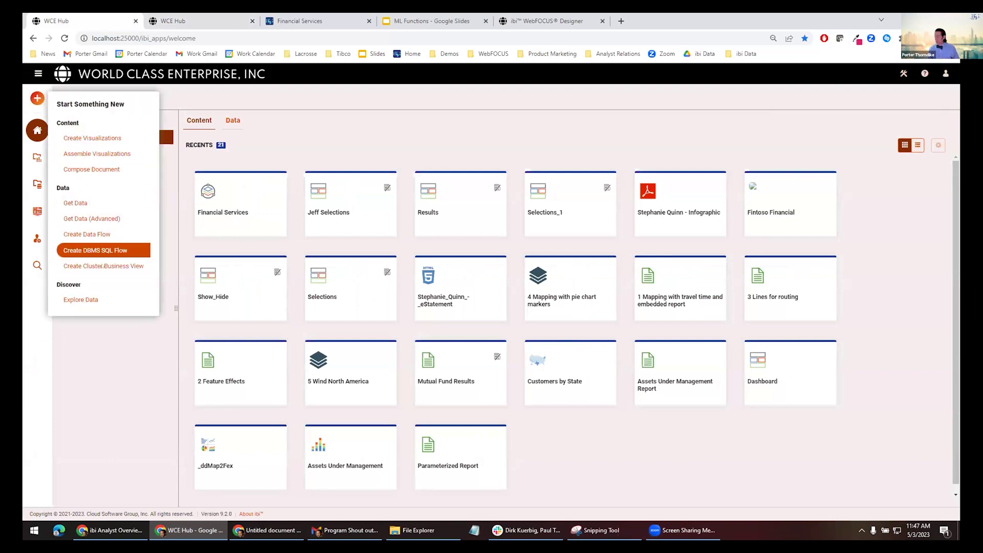
left_click(116, 138)
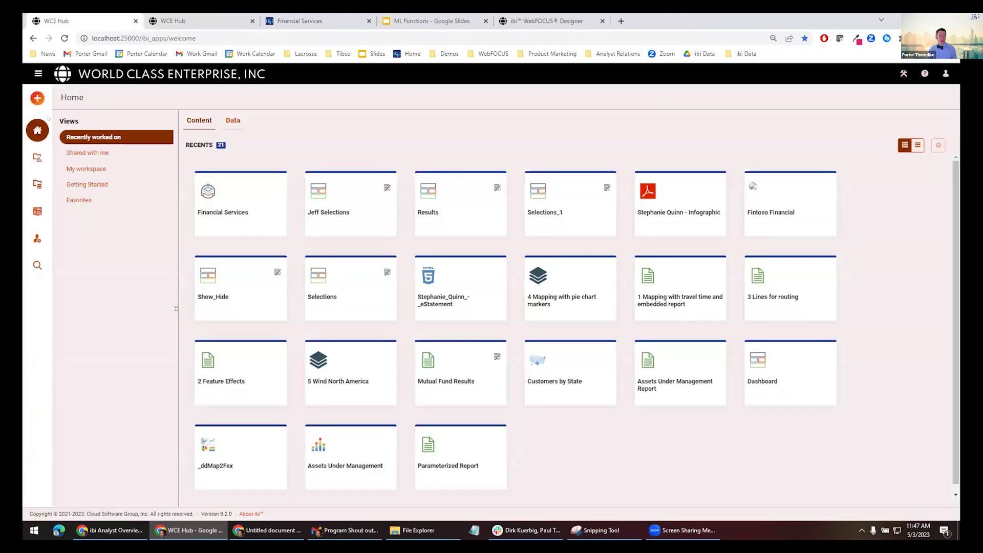
left_click(253, 21)
Start a new visualization in Designer on the retail_sales data source from getting_started to view the branded interface.
left_click(38, 98)
left_click(67, 135)
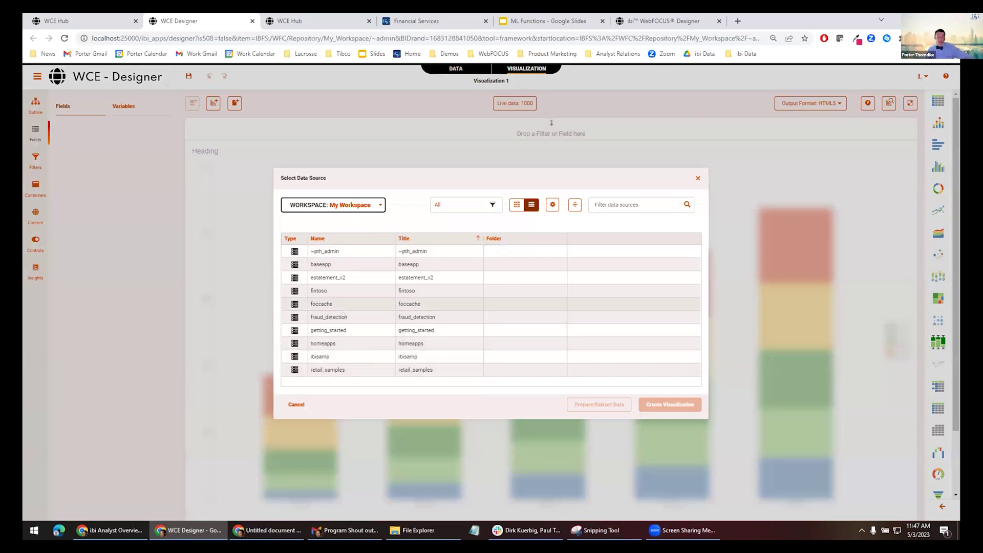
double_click(344, 330)
left_click(391, 266)
double_click(391, 265)
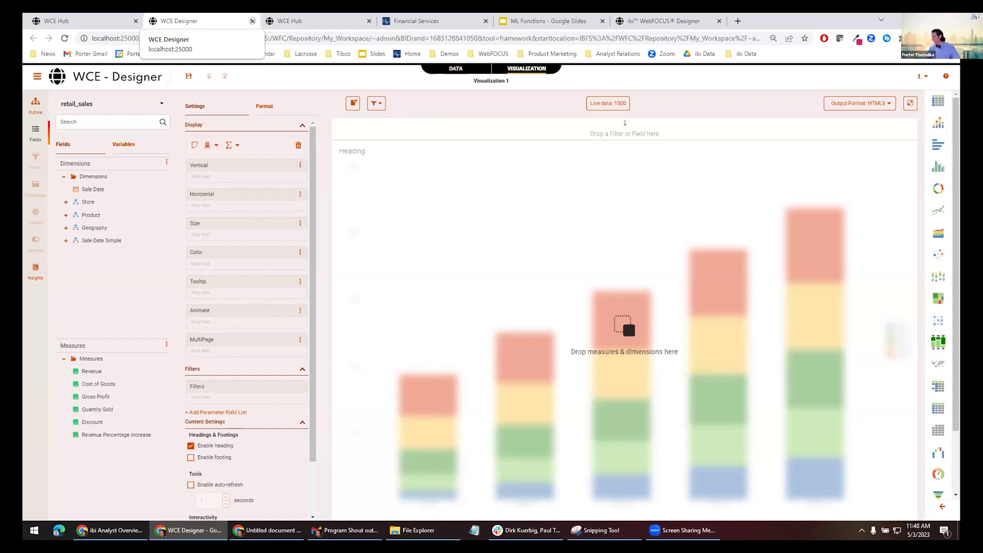
Close the Designer page and the duplicate Hub page, and return to the original Hub.
left_click(252, 21)
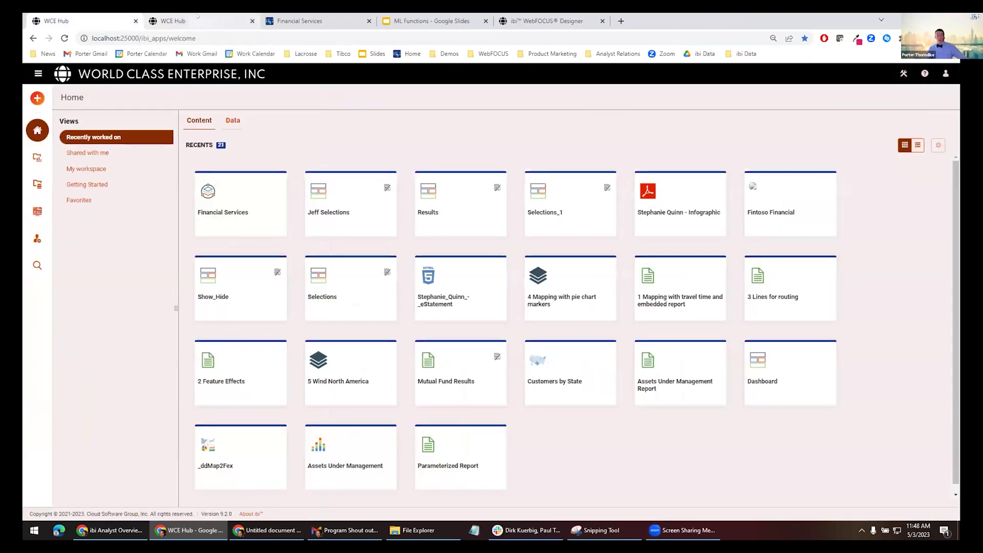
left_click(252, 21)
left_click(88, 16)
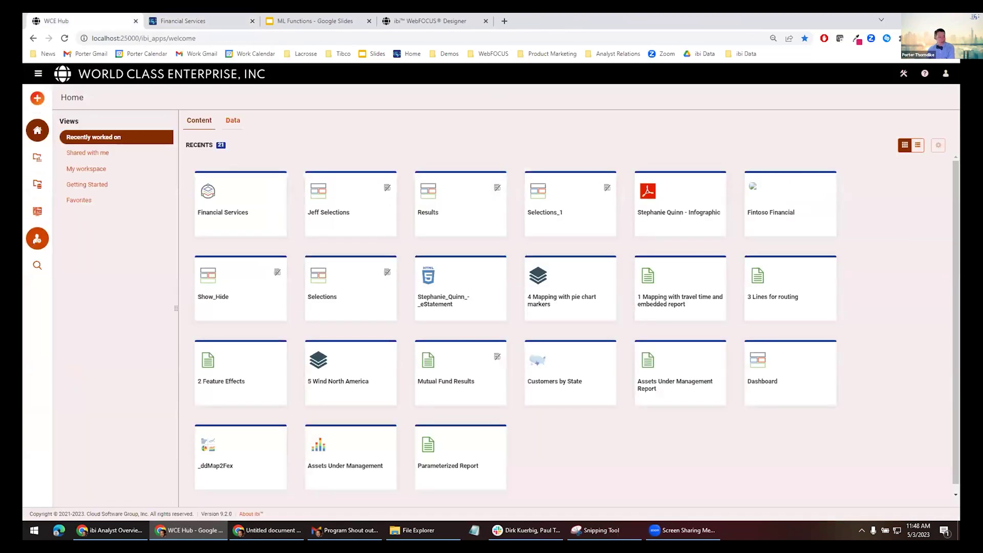
Reset all white labeling customizations to the system defaults in the Management Center.
left_click(37, 238)
left_click(802, 125)
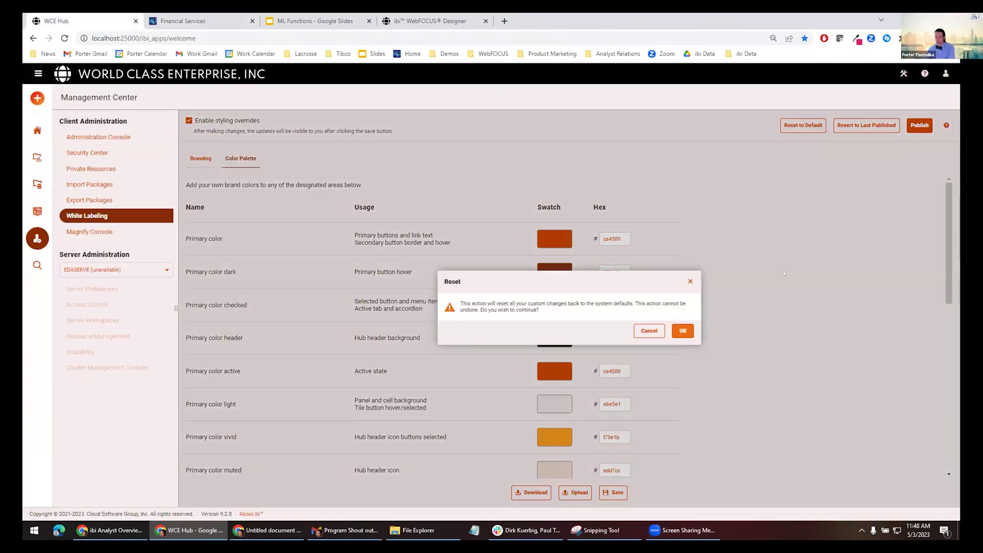
left_click(675, 328)
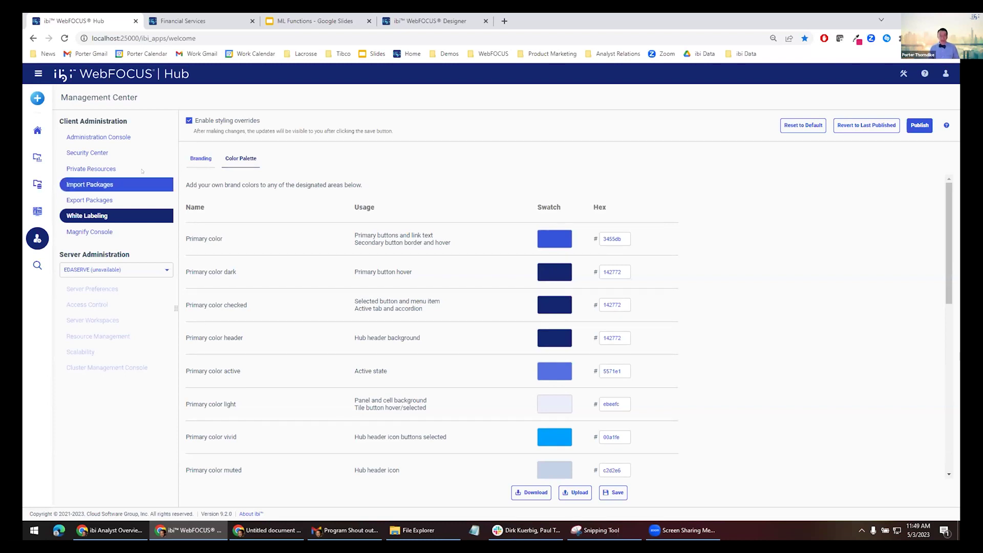
Switch to the ML Functions deck in Google Slides, present it from the Augmented Analytics slide through the model comparison, and end the slideshow.
left_click(290, 21)
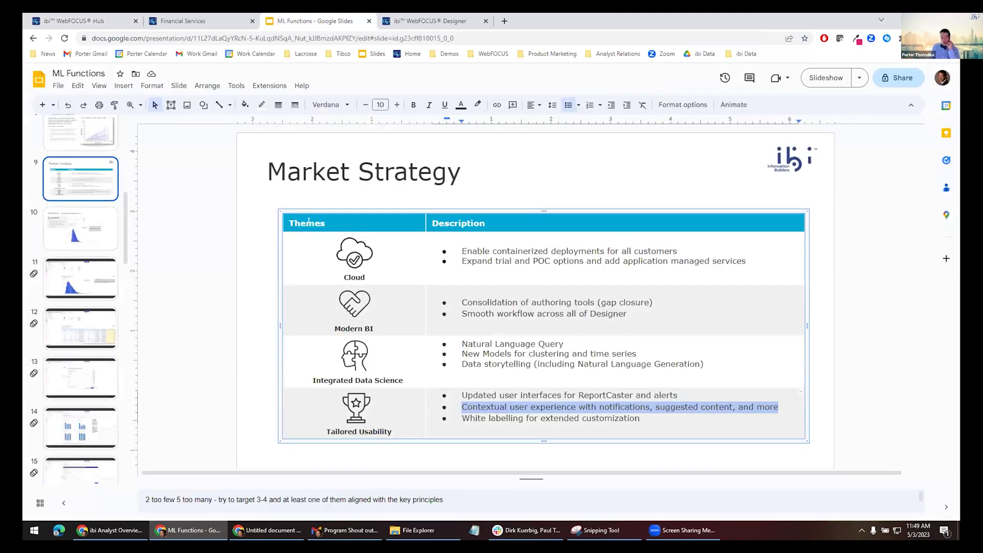
left_click(101, 237)
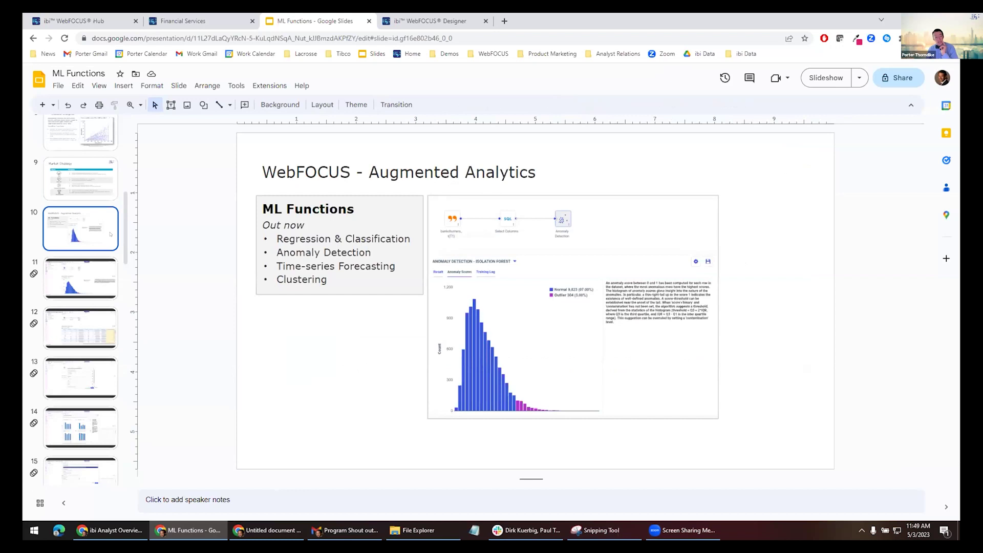
left_click(848, 80)
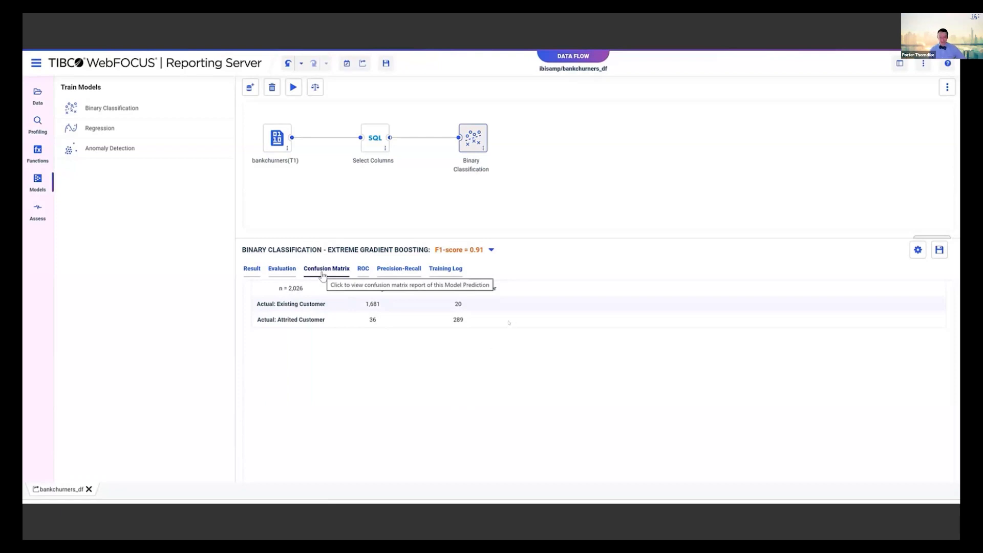
left_click(363, 269)
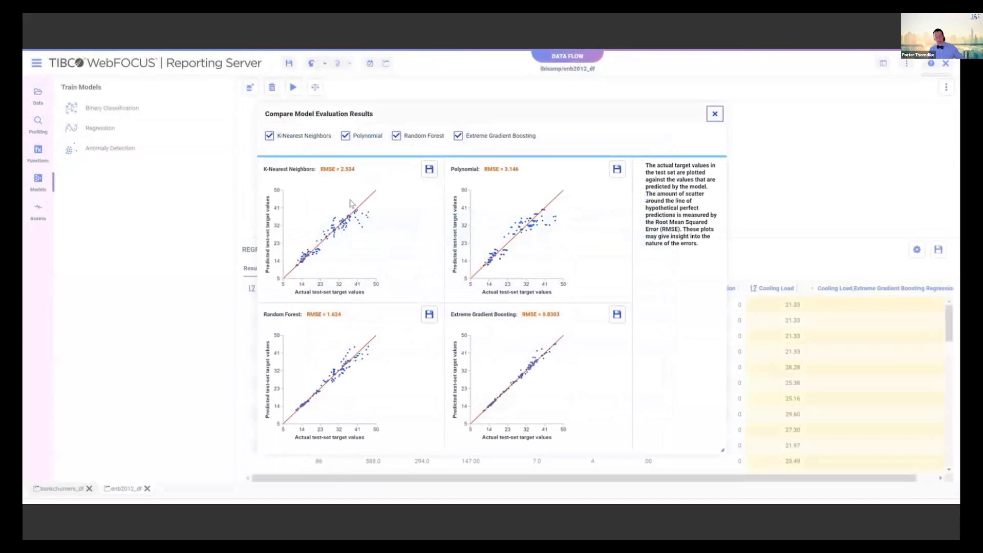
key("Escape")
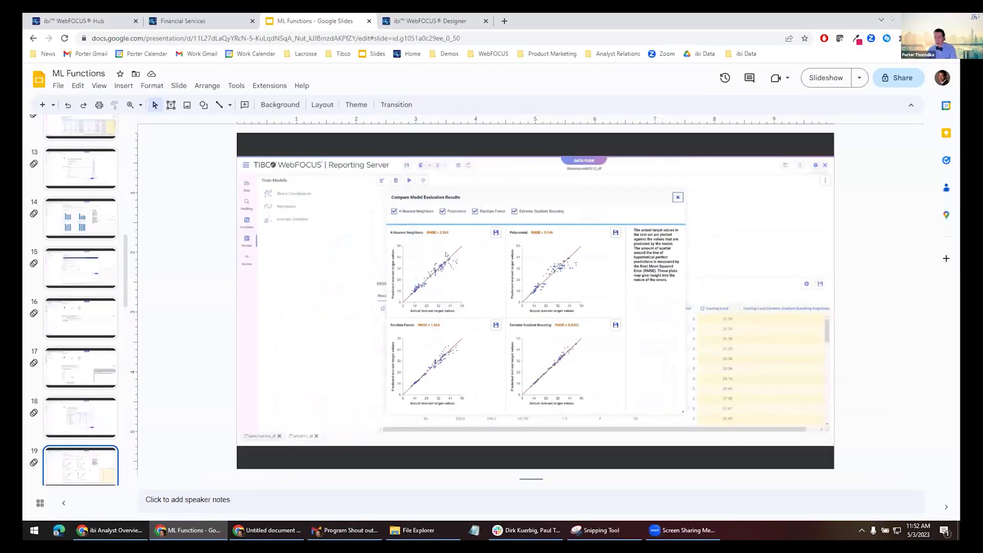
Minimize the open windows to reach the desktop and play the DSML Explainability video.
key("alt+Tab")
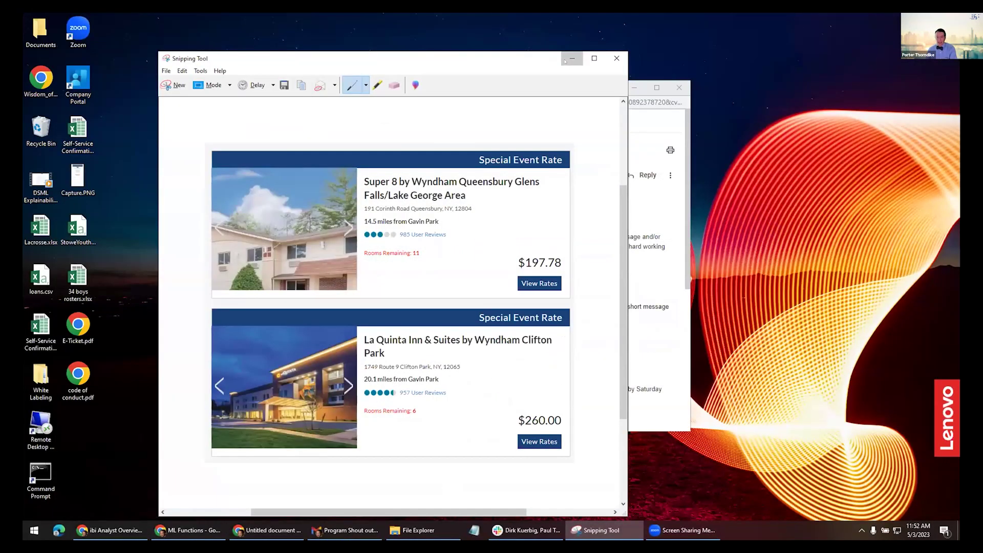
left_click(572, 58)
left_click(633, 87)
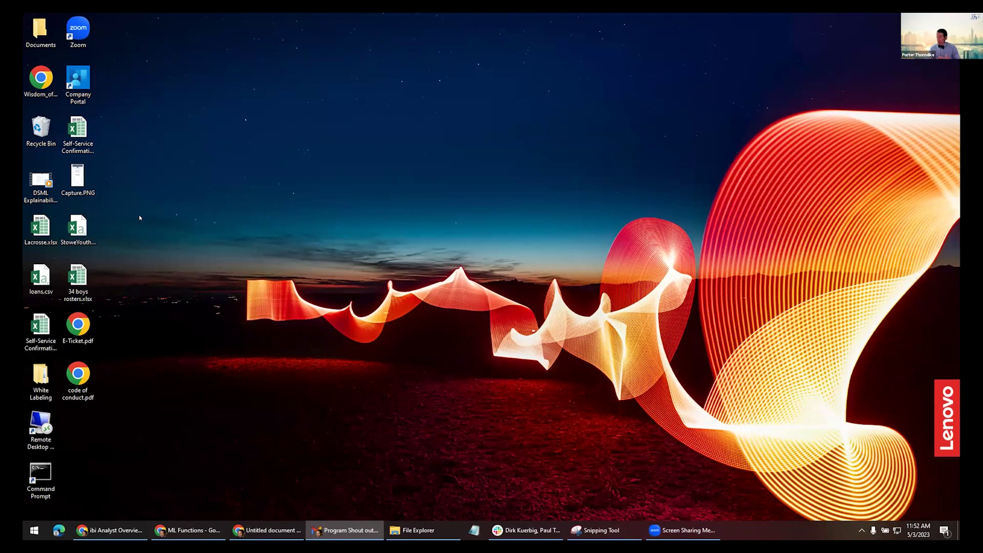
left_click(41, 180)
double_click(41, 180)
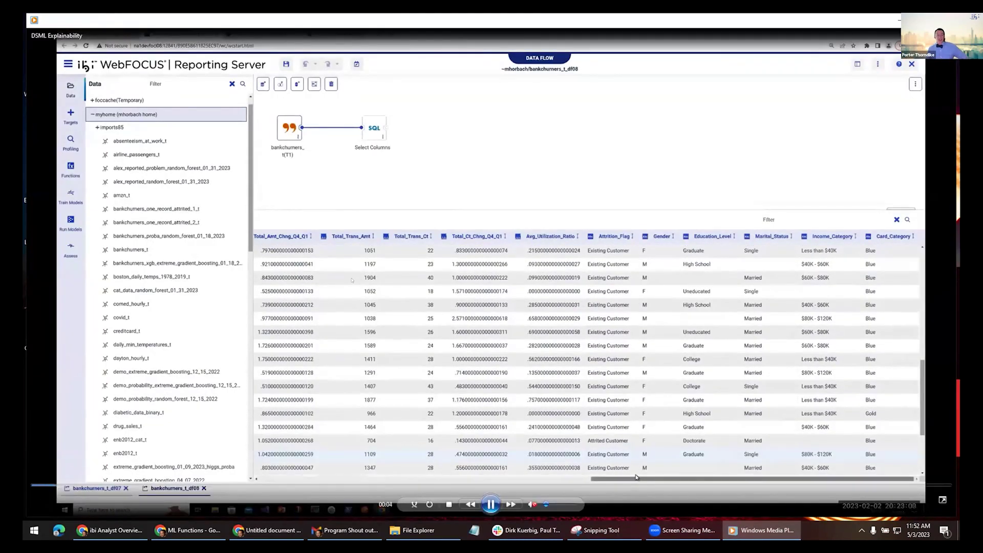
Skip ahead through the video past the feature importances and predictions, and examine the Impact Plot explaining the predicted Attrition_Flag value.
left_click_drag(72, 485, 189, 487)
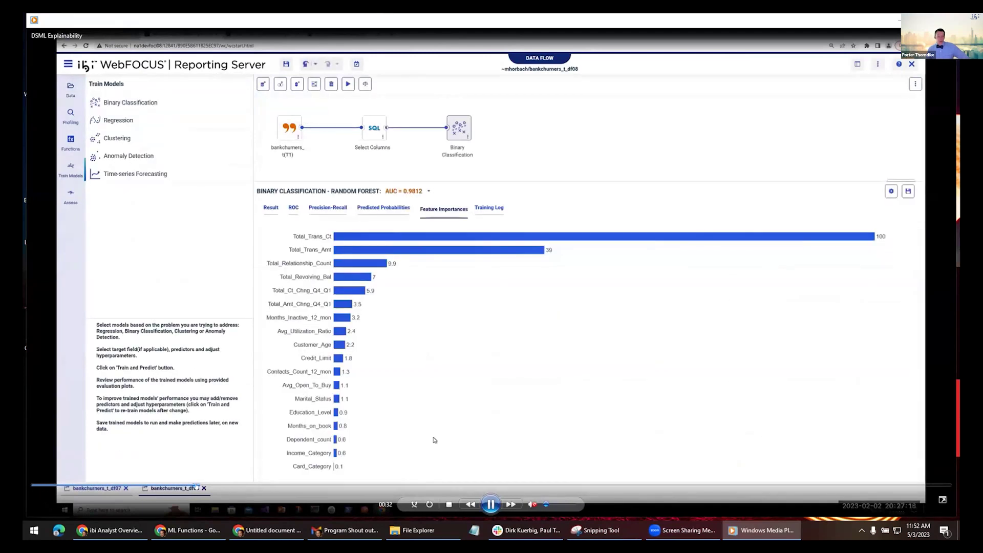
left_click(233, 485)
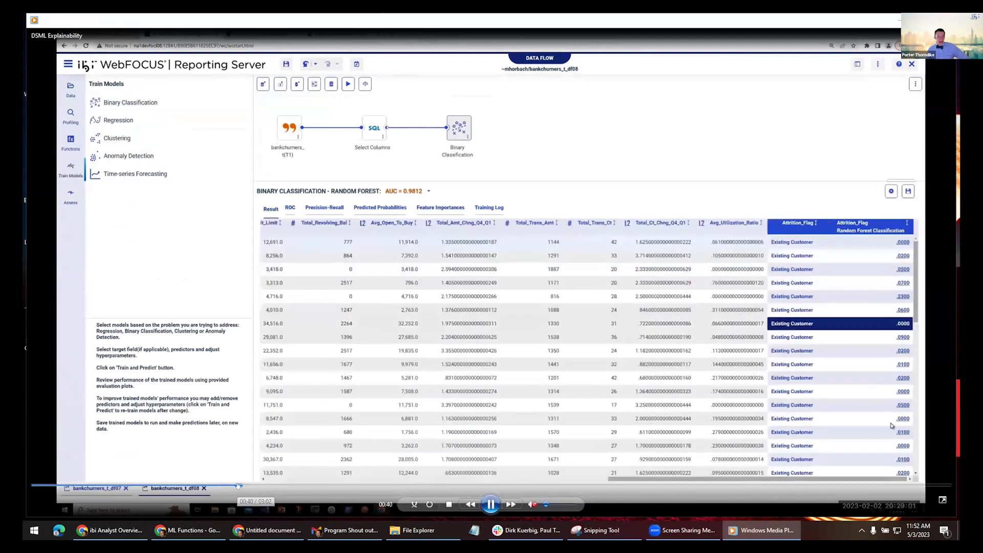
left_click(263, 485)
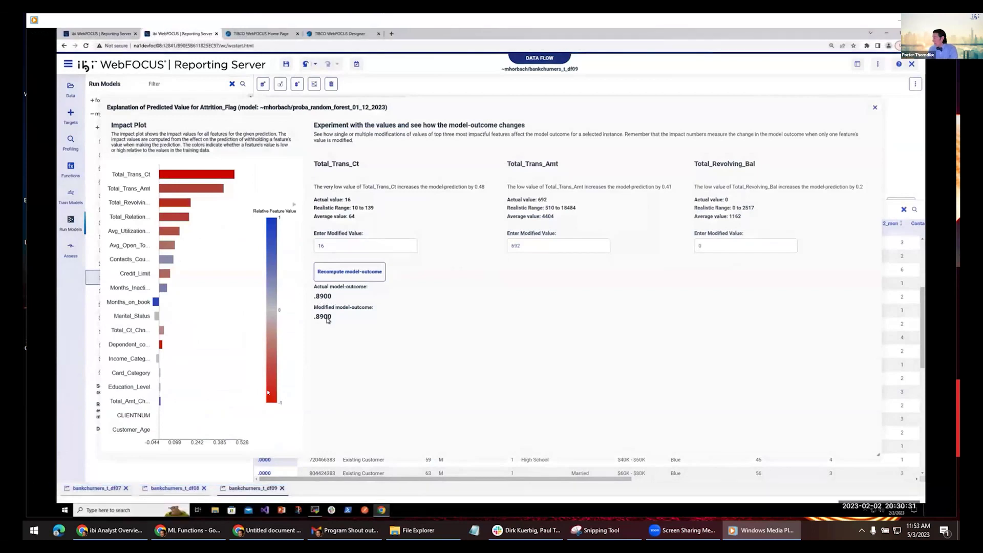
mouse_move(360, 329)
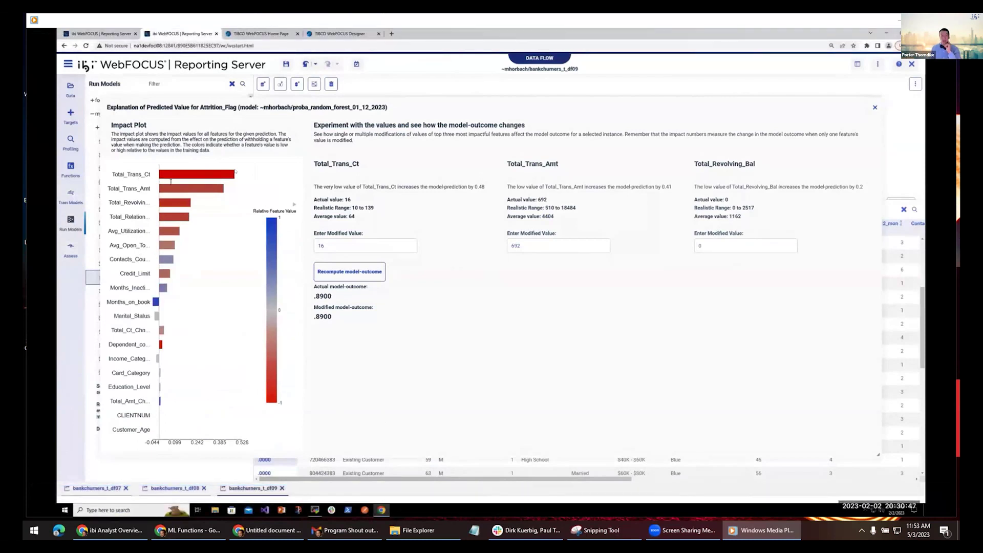
Examine the modified-value experiments and recomputed model outcome in the explainability video, and close the video player.
mouse_move(348, 203)
mouse_move(518, 222)
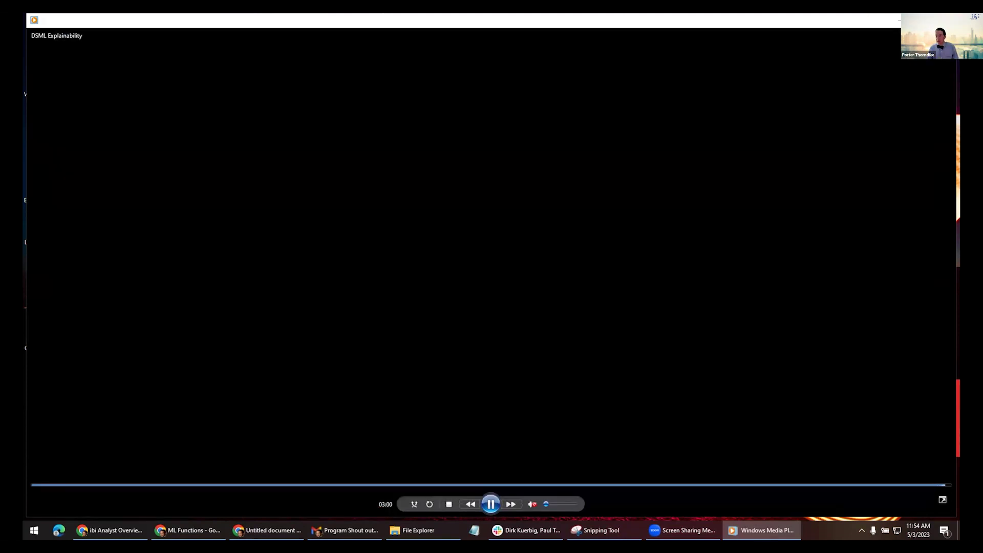
key("alt+F4")
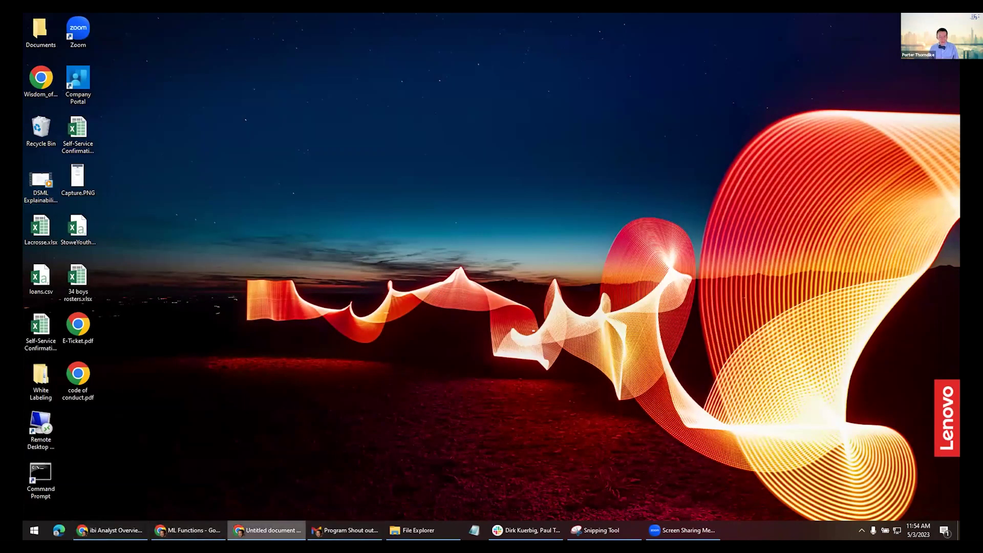
Switch to WebFOCUS Designer in Chrome and load retail_sales.mas from the getting_started folder as the data source.
left_click(188, 530)
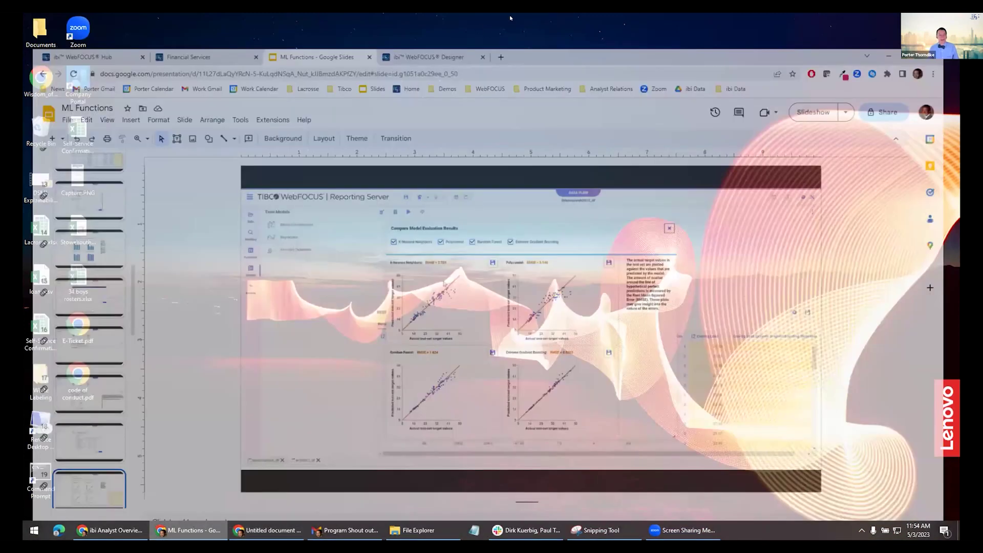
left_click(110, 15)
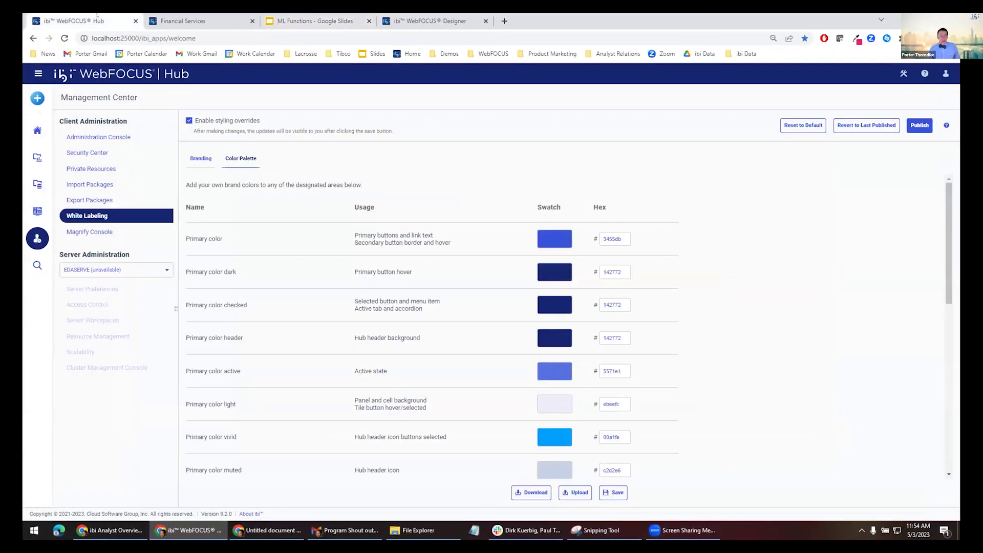
left_click(422, 16)
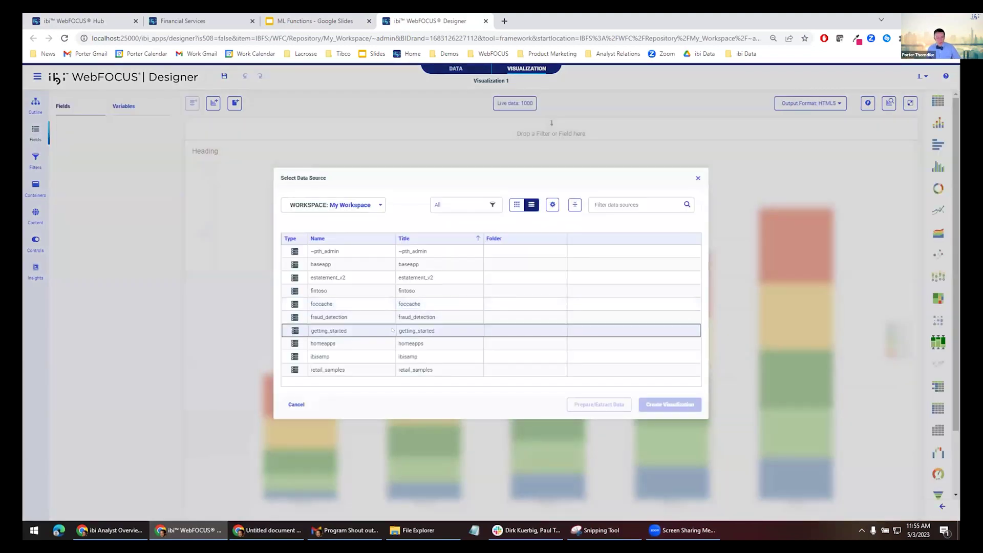
double_click(392, 330)
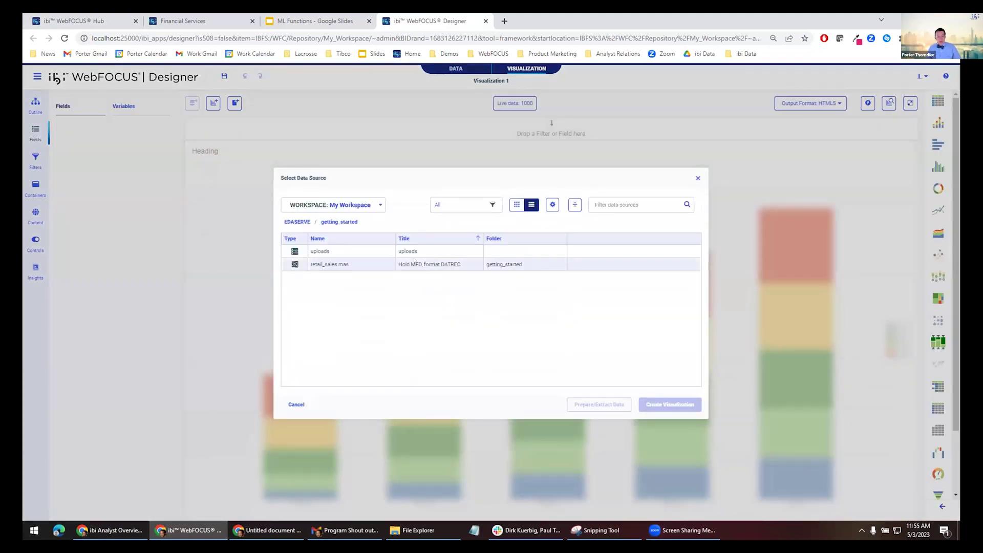
double_click(375, 265)
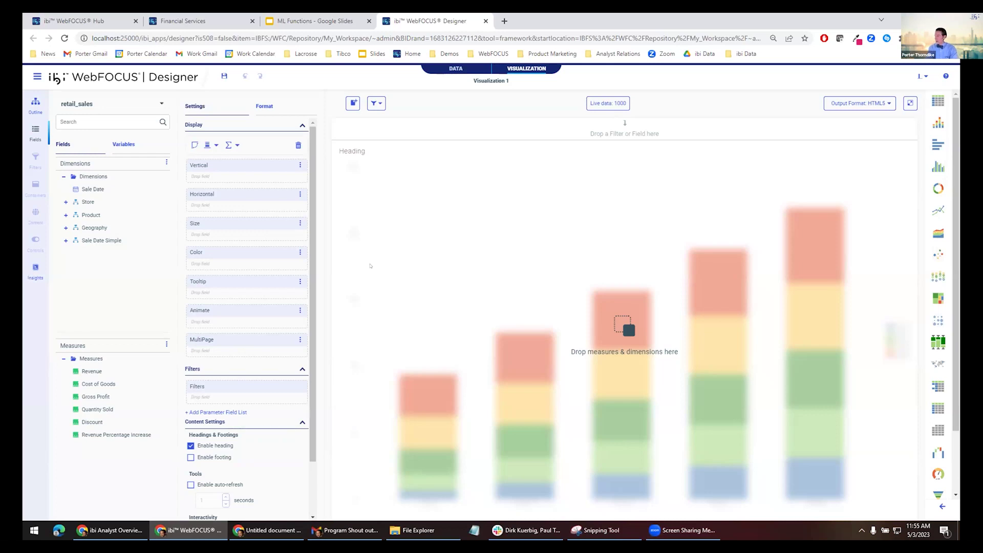
Using all live data, chart Revenue by Sale Date Month and color the bars by Product Category.
left_click(609, 102)
left_click(645, 299)
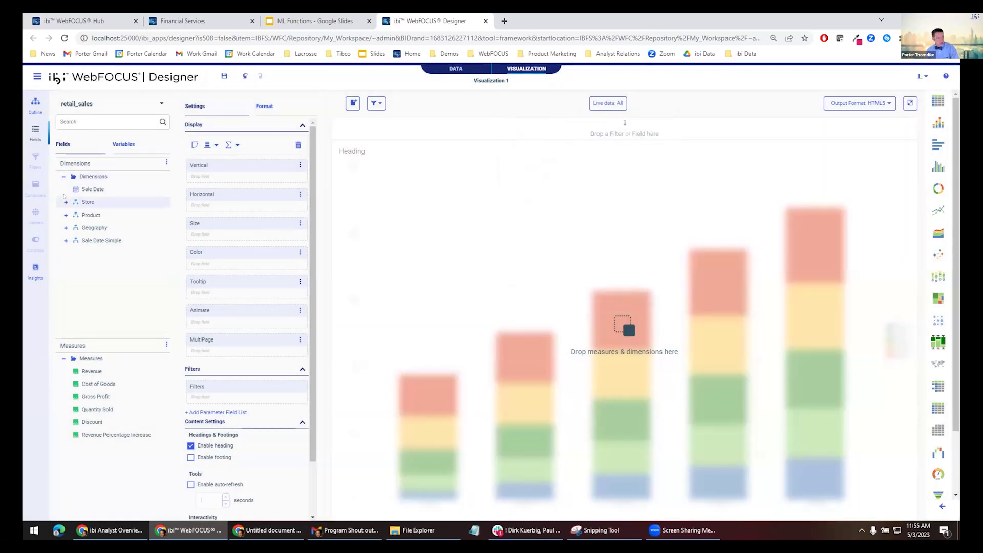
left_click(66, 240)
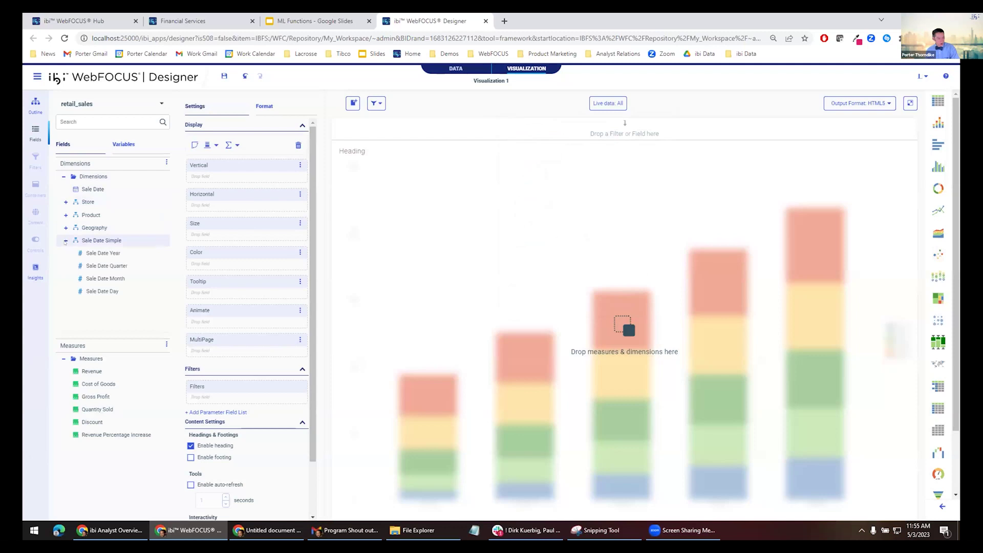
double_click(105, 278)
double_click(92, 372)
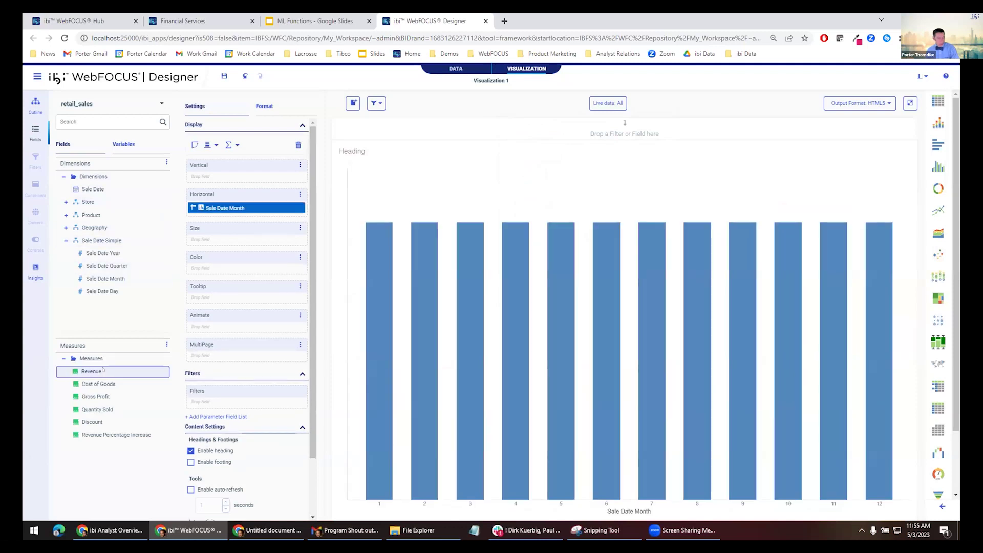
left_click(66, 214)
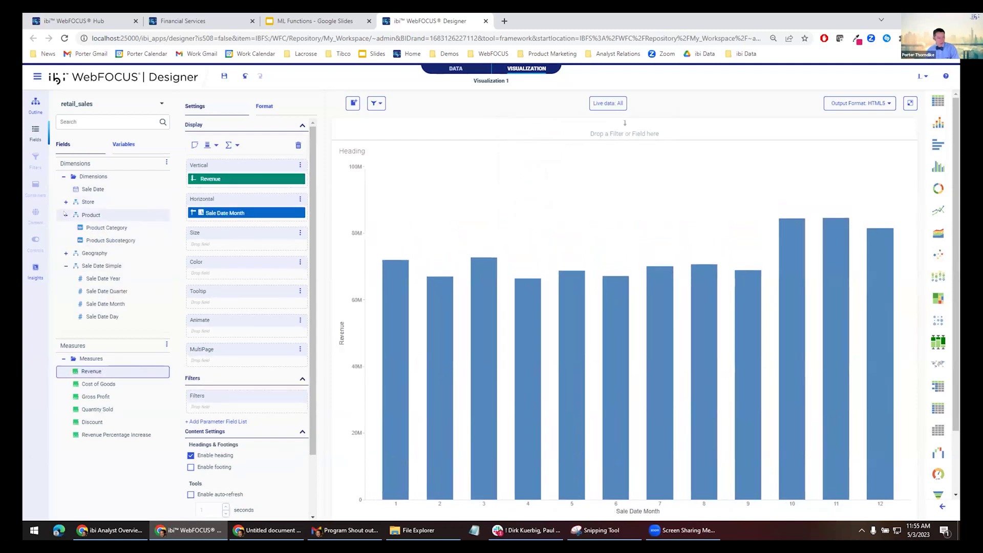
left_click_drag(88, 227, 221, 275)
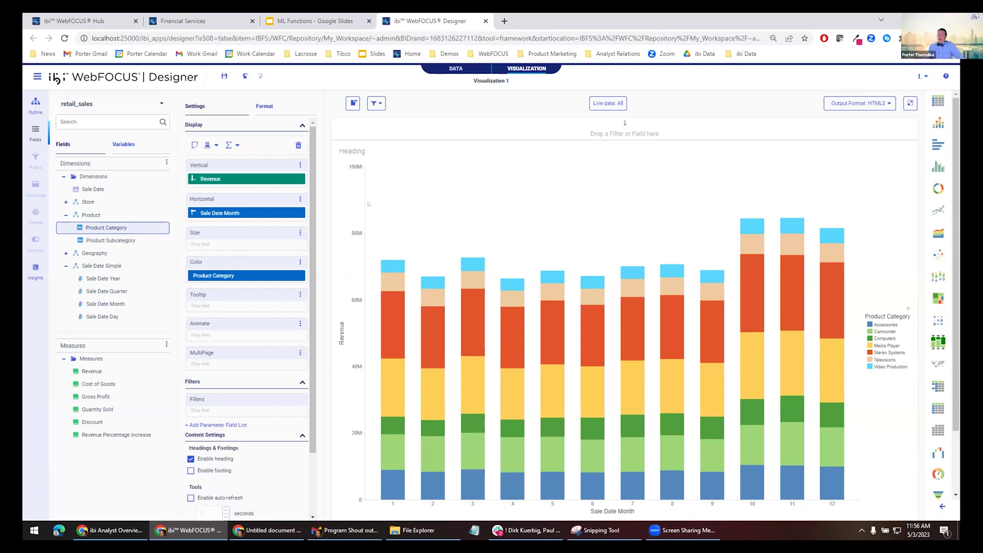
Filter the chart on Product Category, keeping only Accessories, Computers and Stereo Systems.
left_click_drag(126, 227, 246, 414)
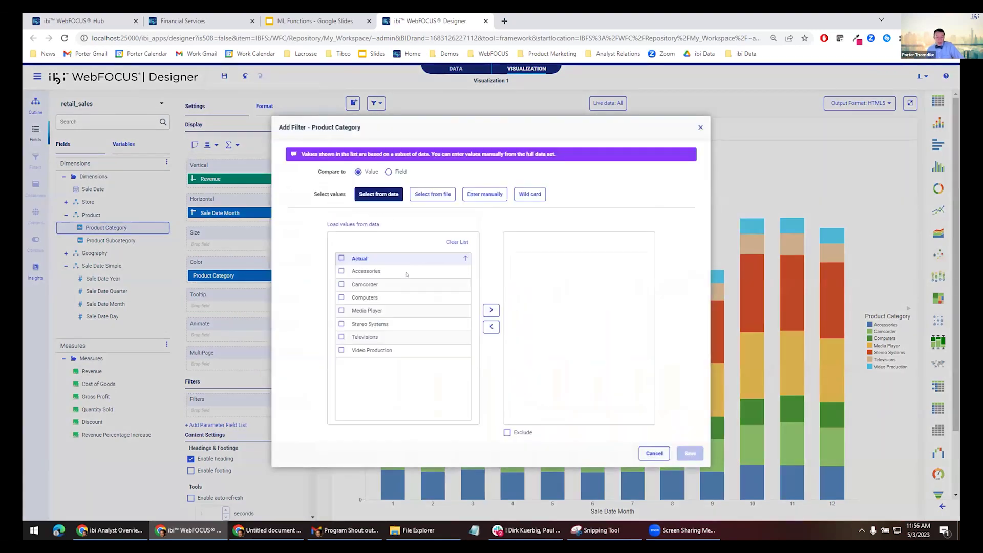
left_click(339, 271)
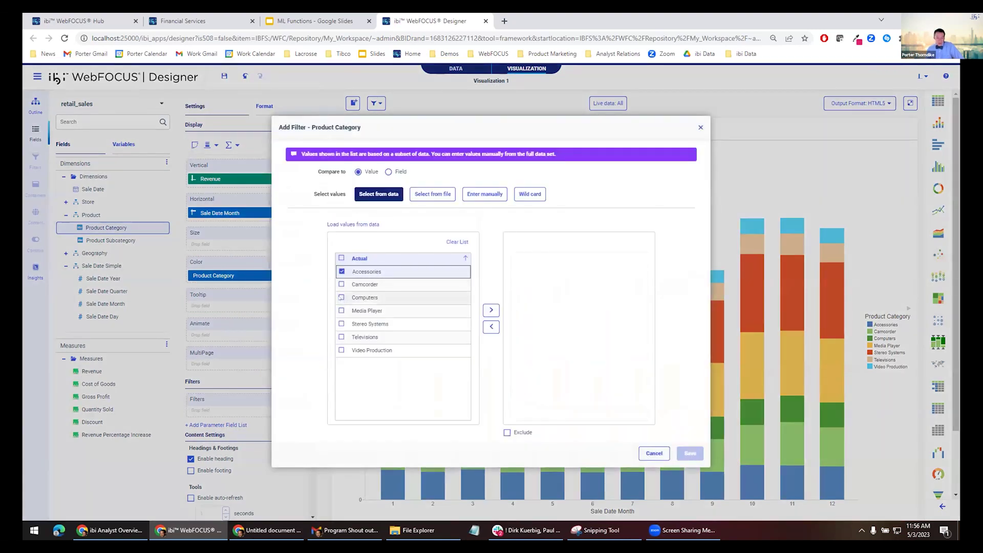
left_click(341, 298)
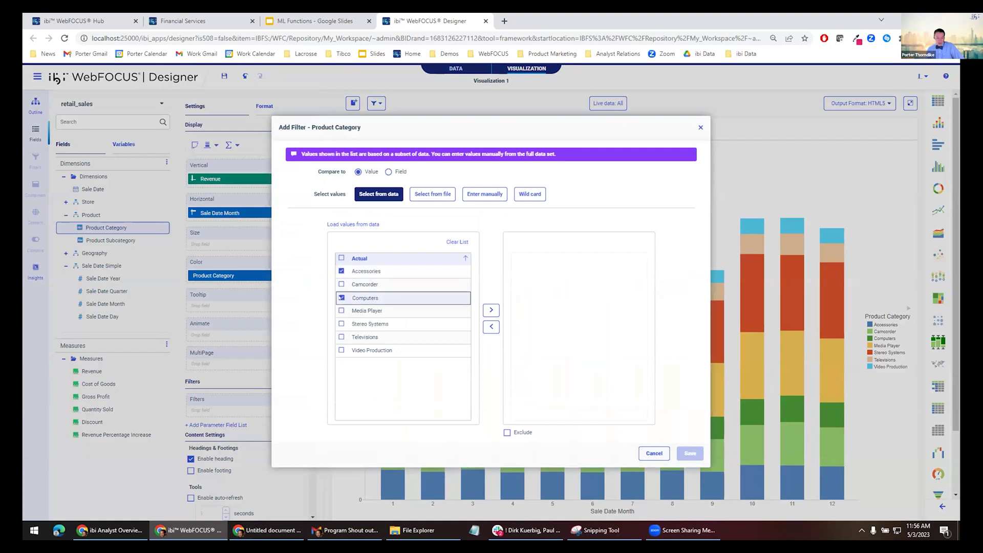
left_click(341, 324)
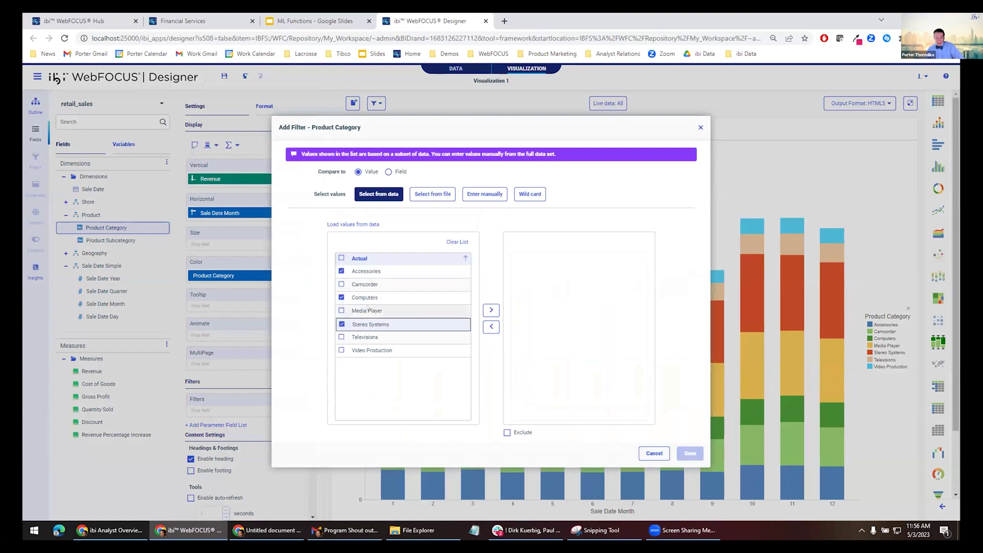
left_click(491, 310)
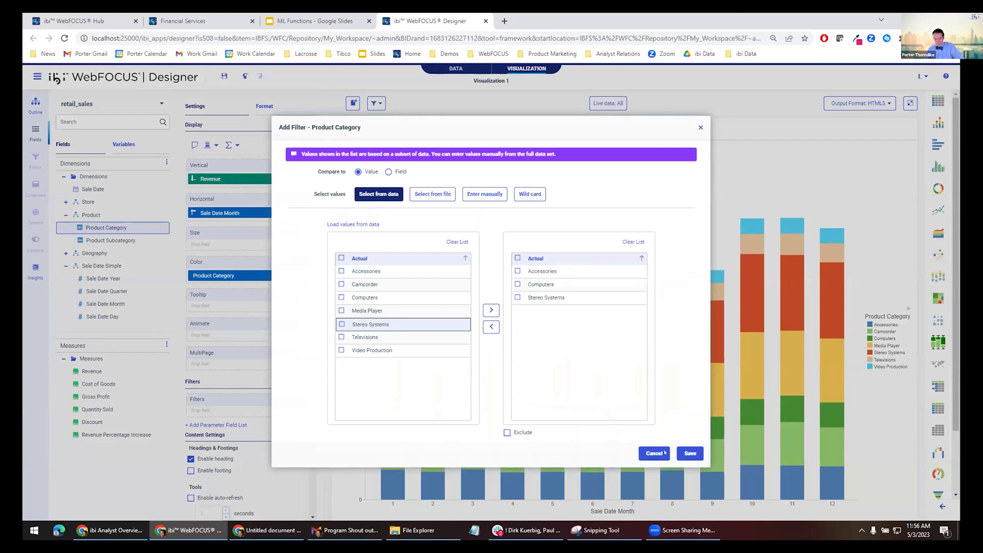
left_click(689, 453)
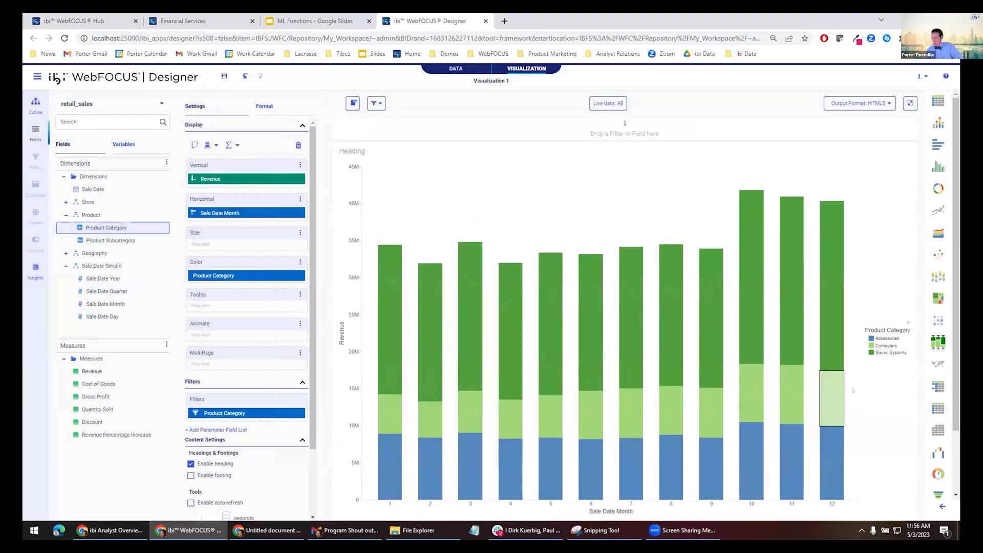
Add a Product Subcategory filter that keeps only DVD Players and DVD Players - Portable.
left_click_drag(110, 240, 249, 415)
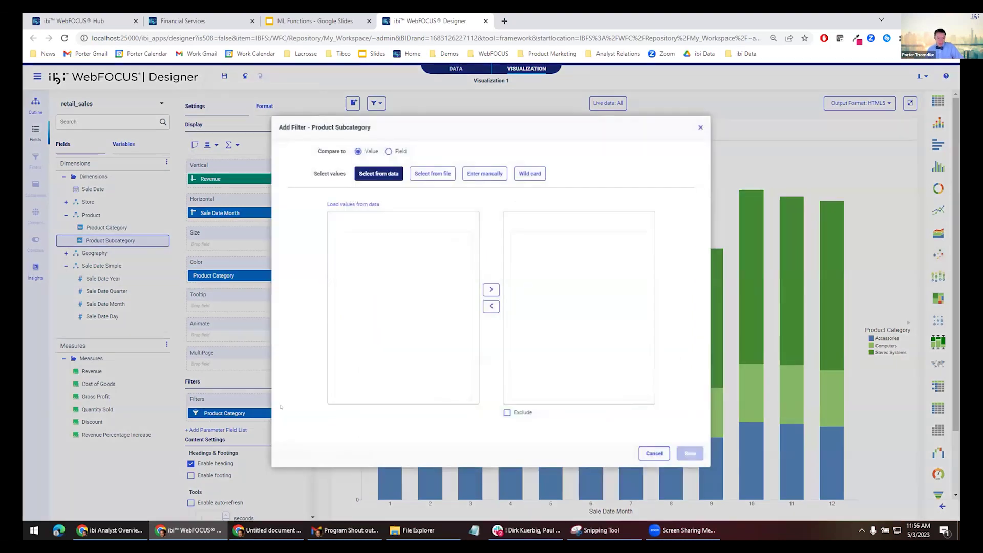
left_click(345, 204)
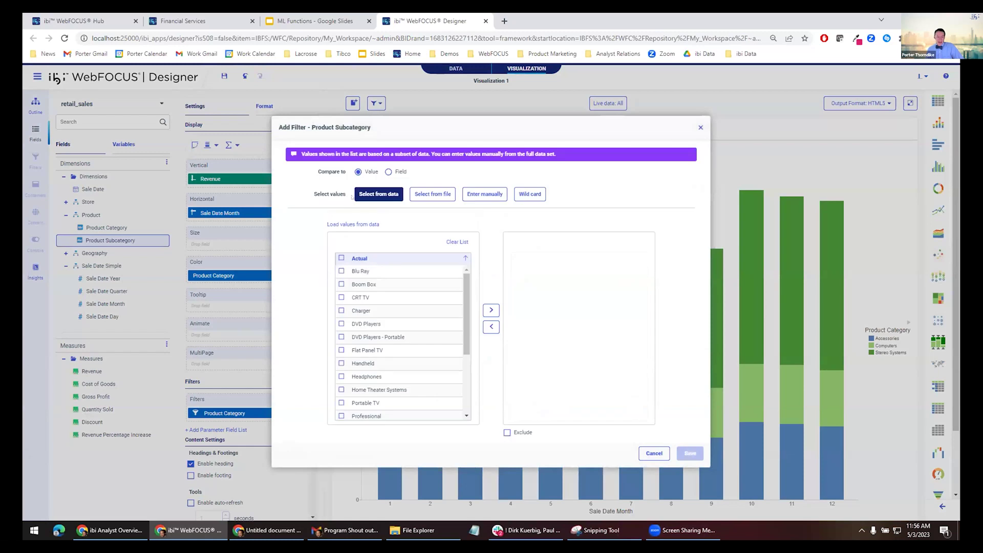
left_click(341, 323)
left_click(342, 337)
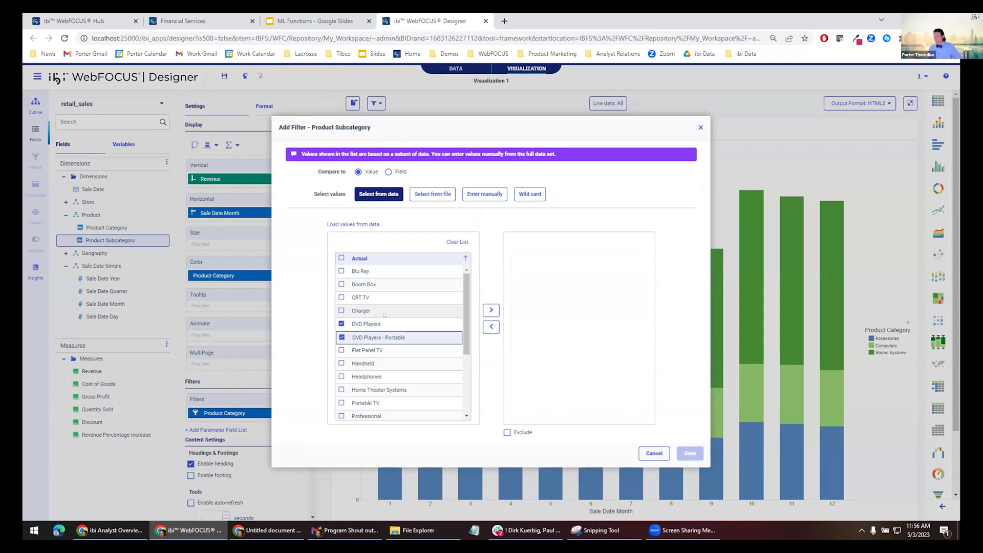
left_click(491, 309)
left_click(689, 453)
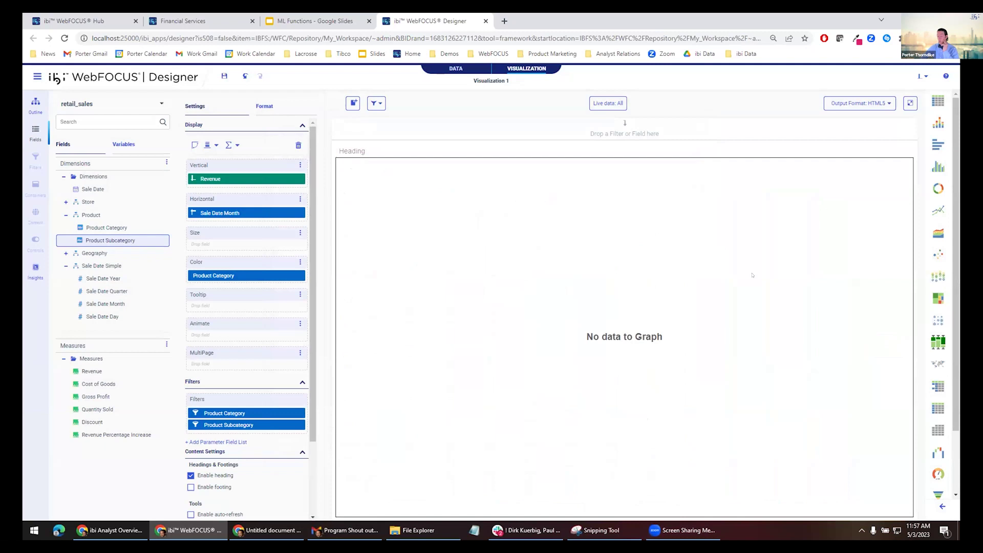
Add a group to the static filter expression and move the Product Category and Product Subcategory filters into it.
left_click(383, 107)
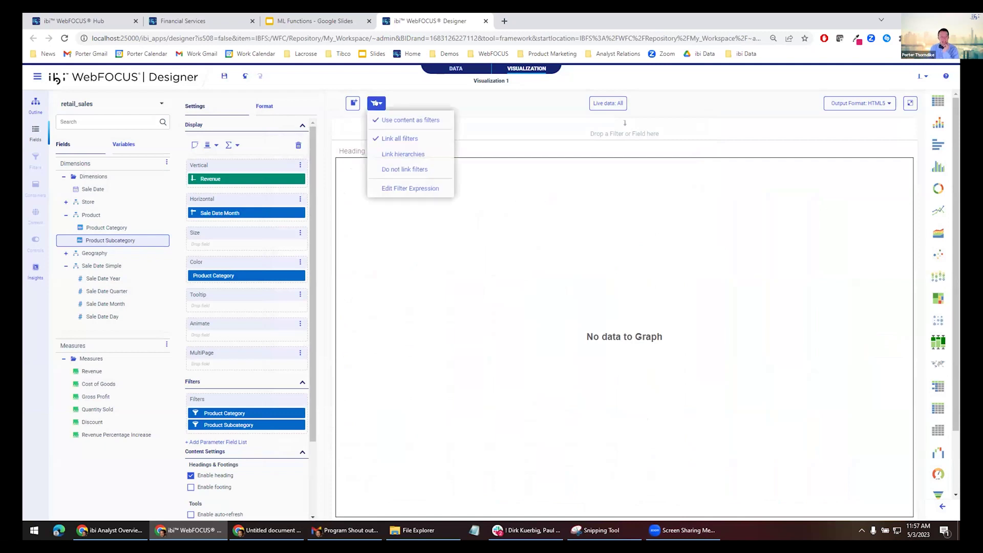
left_click(394, 189)
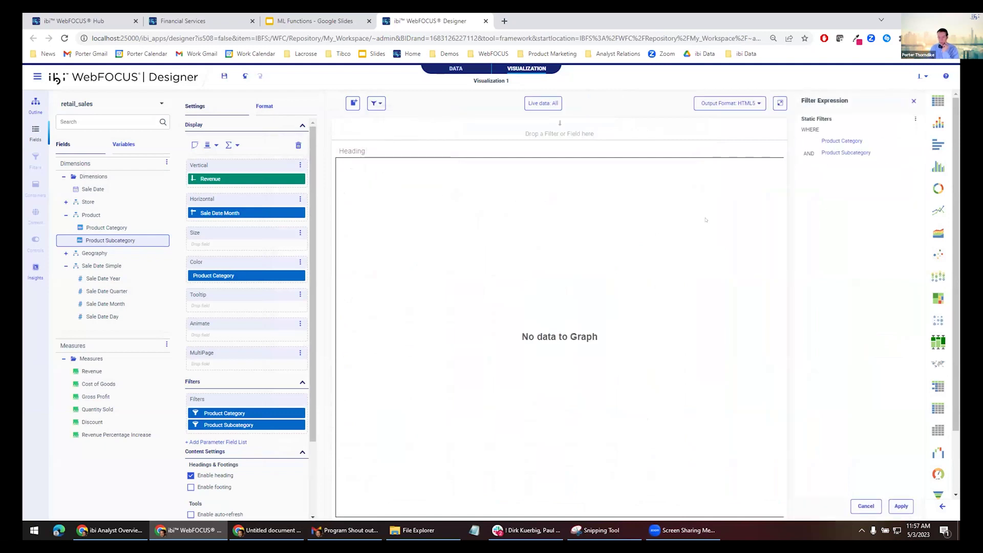
left_click(915, 118)
left_click(893, 134)
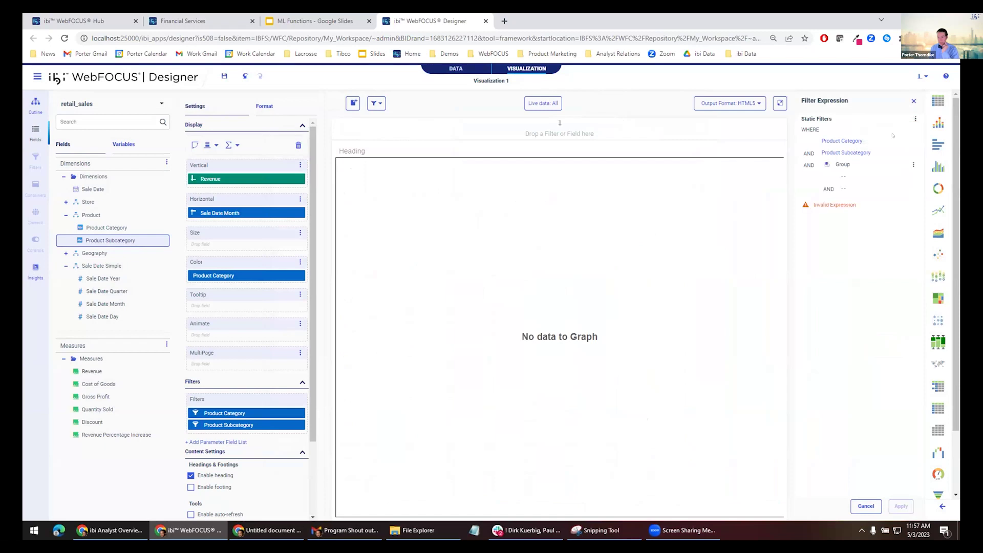
left_click_drag(853, 141, 852, 174)
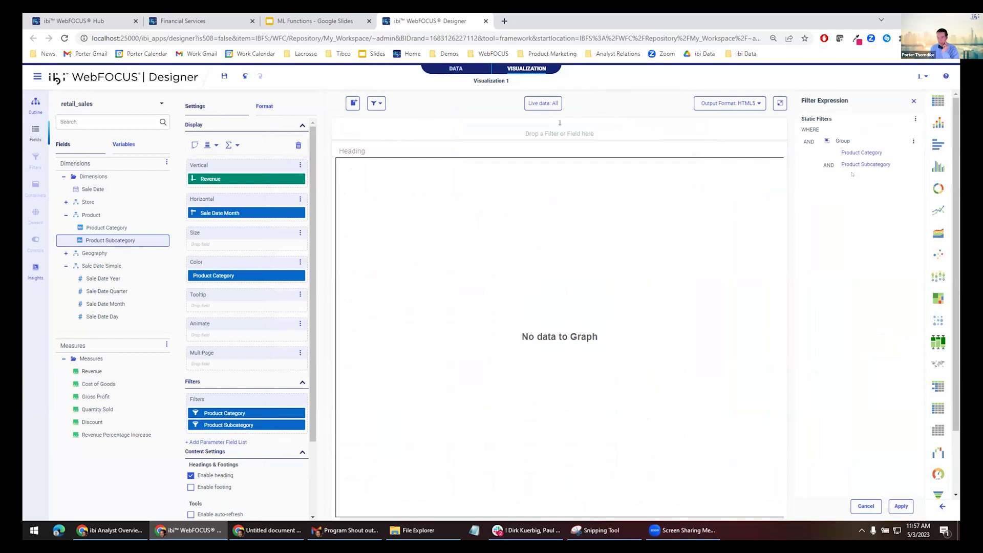
Change the filter group's operator to OR, check the Media Player segments in the chart, and close the filter expression.
left_click(913, 141)
left_click(882, 153)
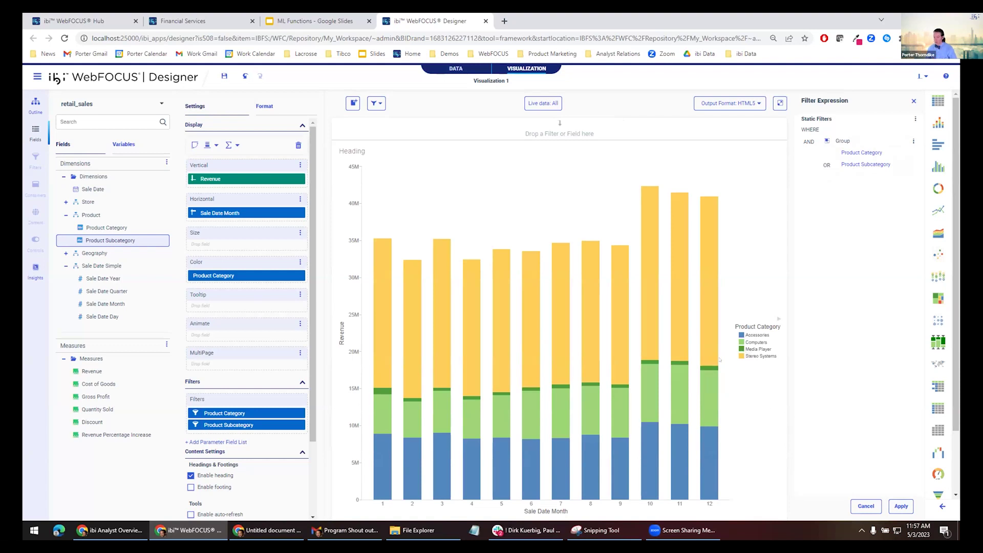
mouse_move(706, 367)
left_click(912, 102)
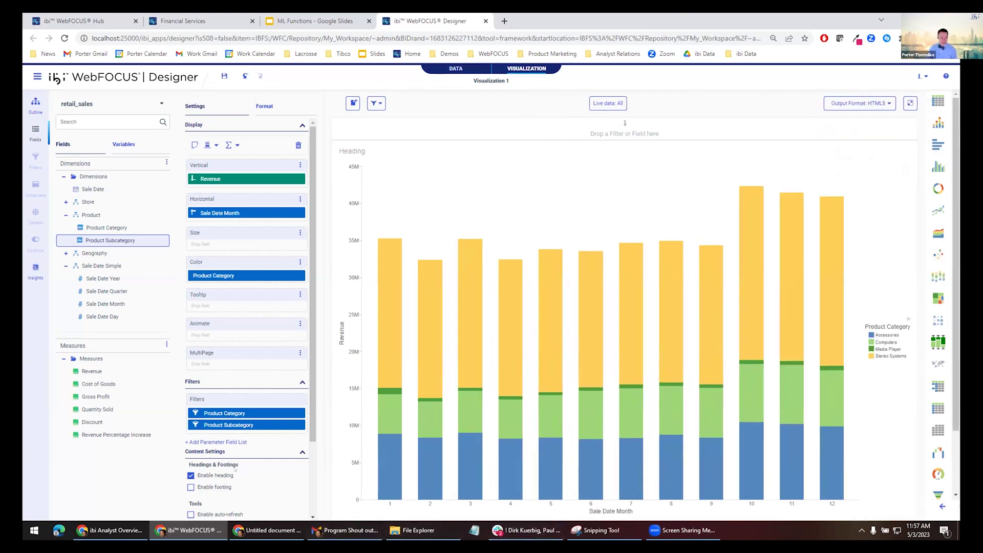
Replace the chart with an empty table report in CSV output format and open its output format settings.
left_click(299, 413)
left_click(300, 413)
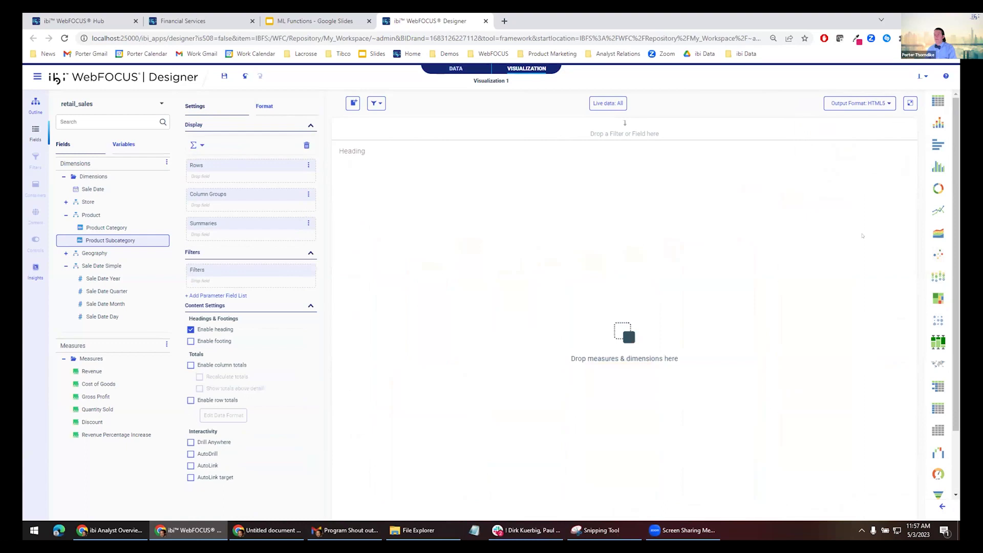
left_click(860, 103)
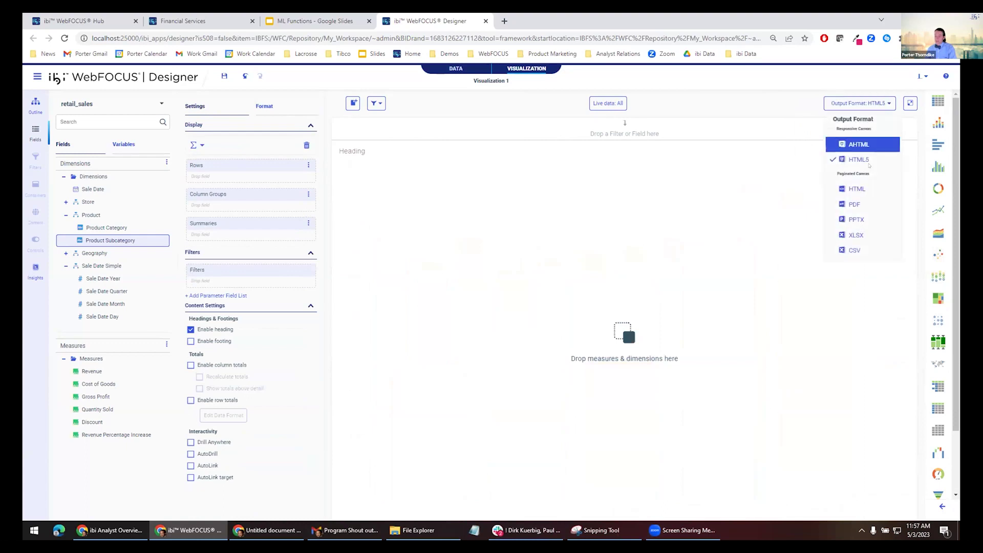
left_click(859, 246)
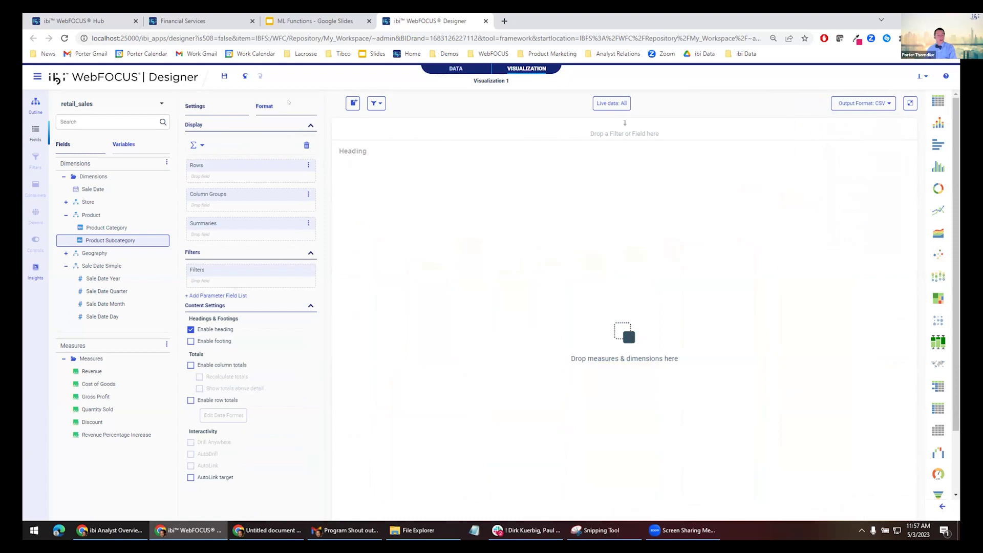
left_click(241, 126)
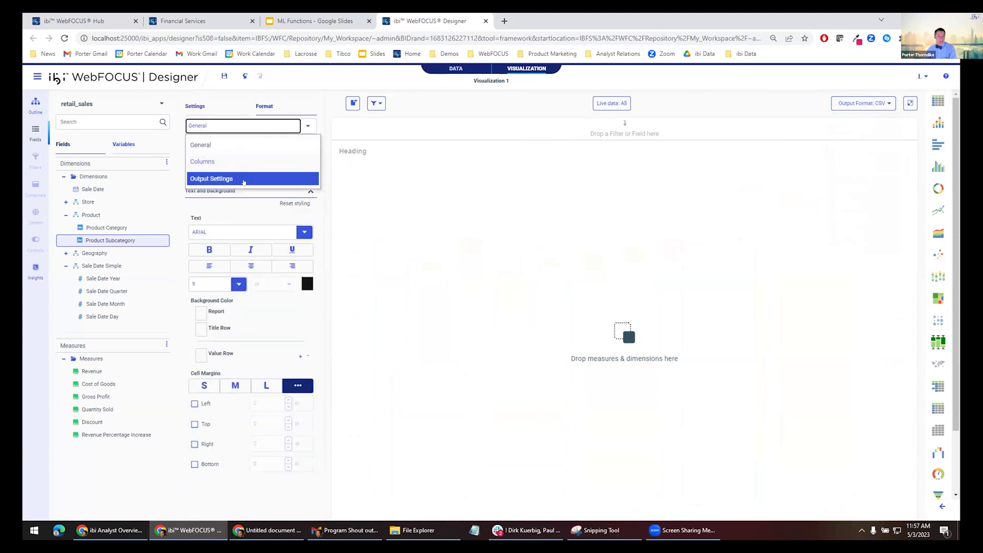
left_click(243, 180)
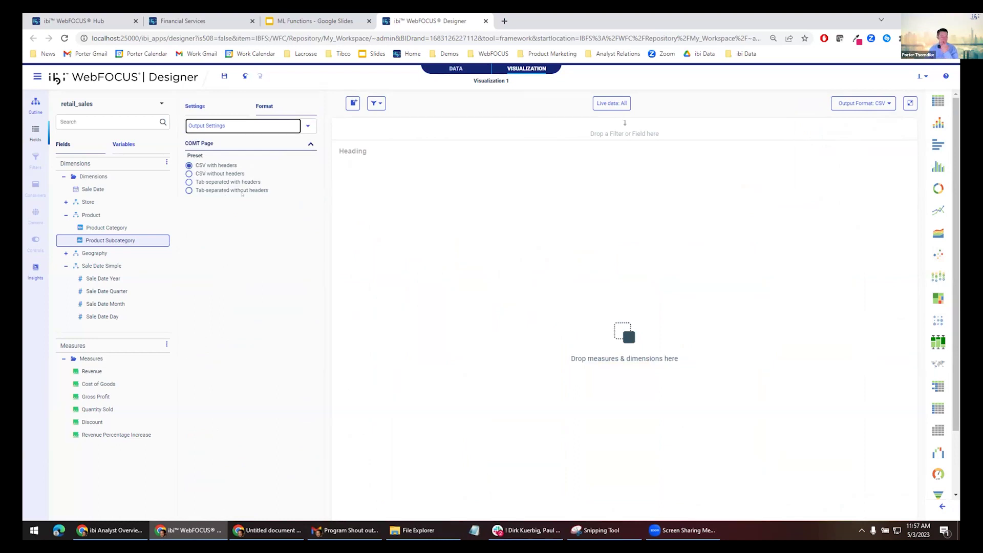
Switch the report's output format to HTML5 and add Store Name and Revenue to the table.
left_click(863, 103)
left_click(865, 159)
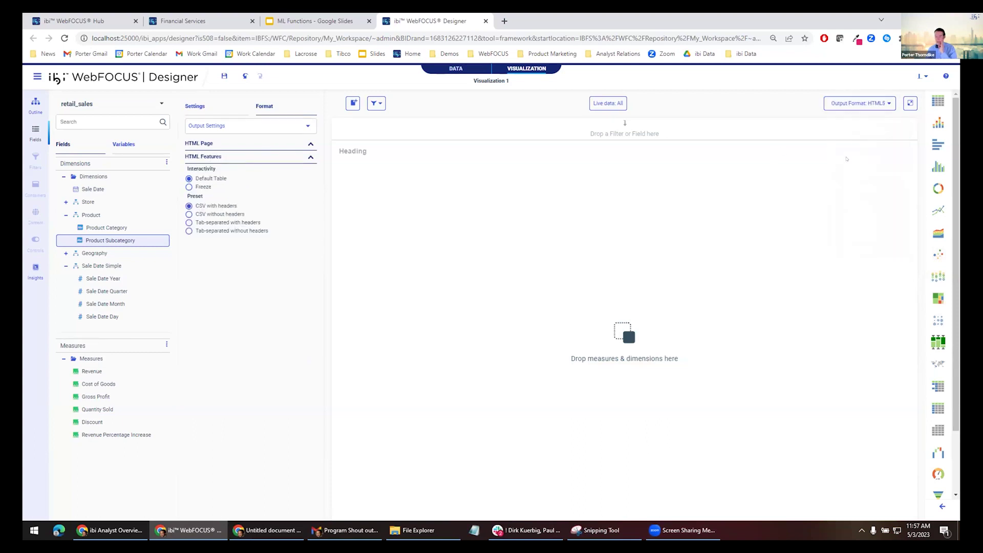
left_click(65, 201)
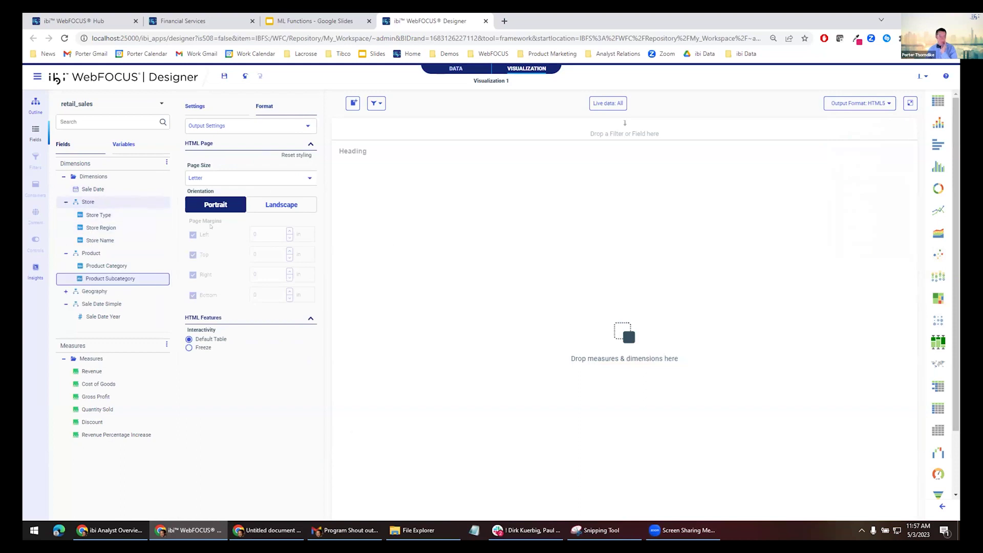
double_click(100, 240)
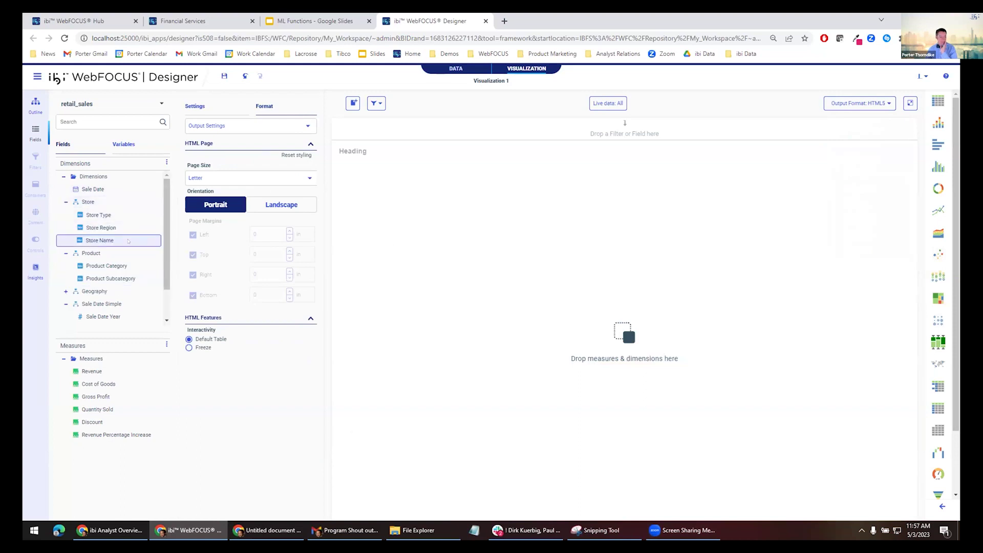
double_click(105, 372)
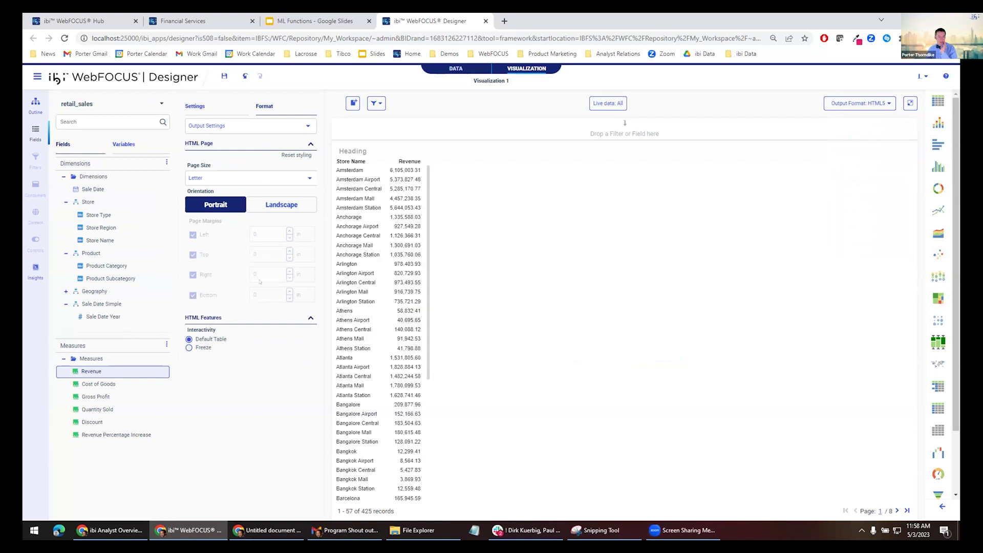
Set the HTML table's interactivity to Freeze, run the report to check its header while scrolling, and close the output.
left_click(196, 347)
left_click(910, 102)
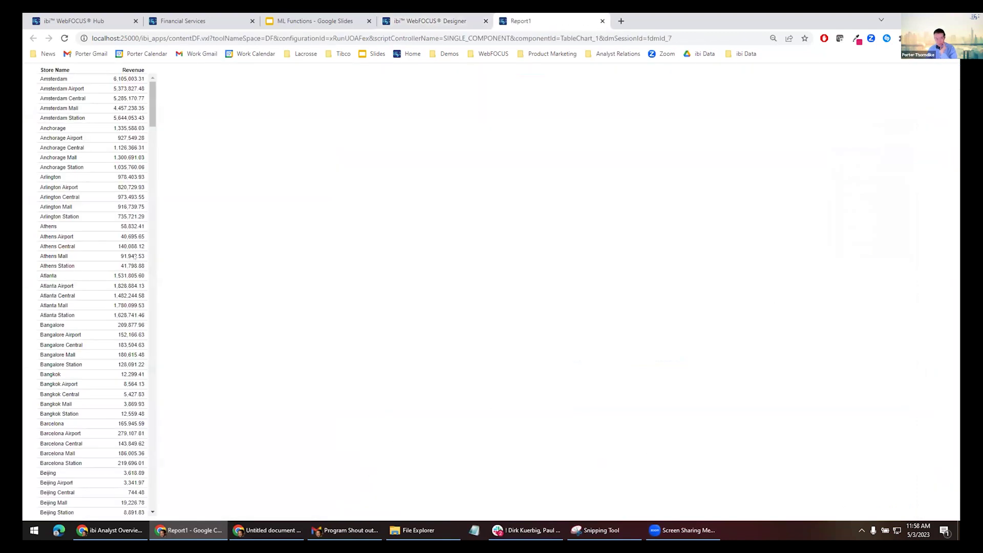
scroll(78, 189, "down", 10)
scroll(126, 265, "up", 10)
left_click(602, 21)
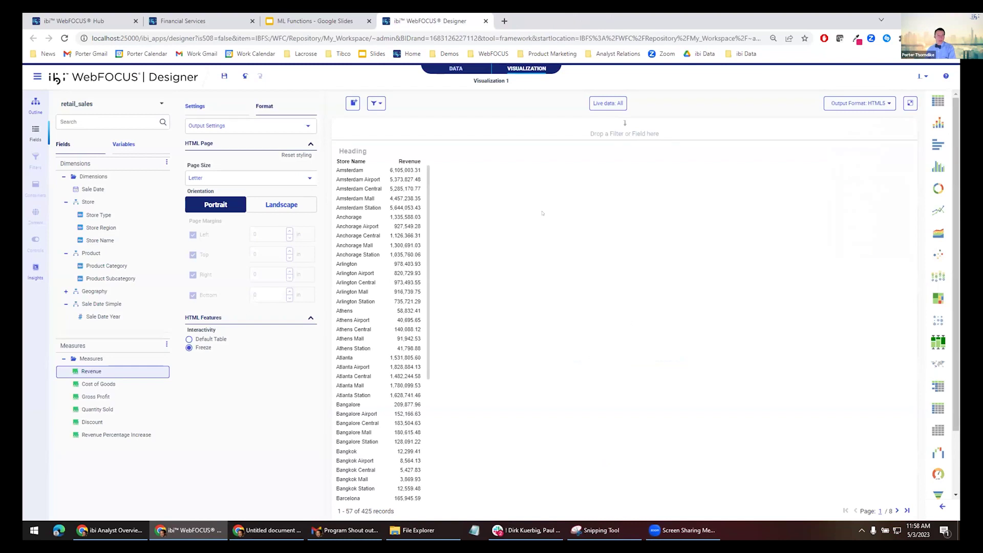
Return to the Hub and run Bin Visualization from the maps folder of the Demo_91 workspace.
left_click(76, 21)
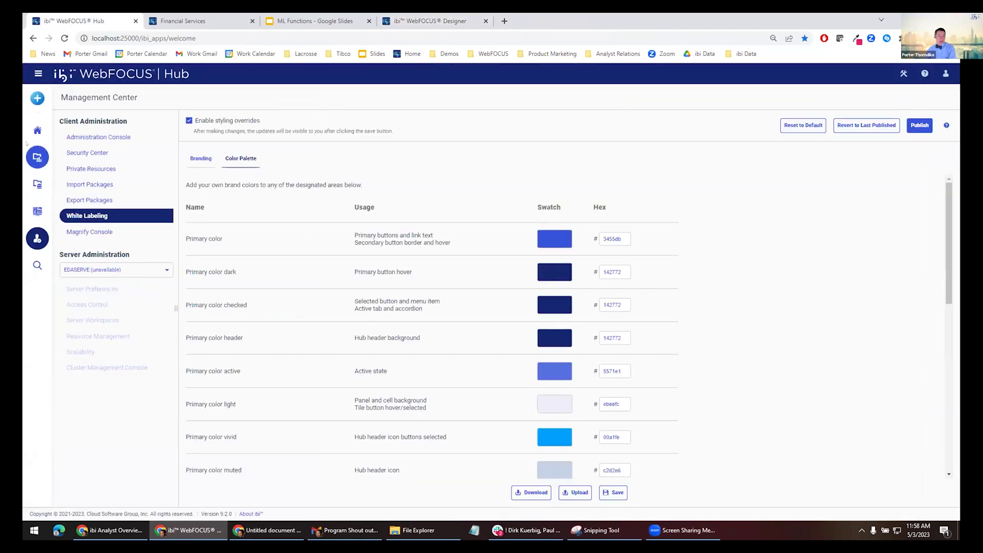
left_click(38, 130)
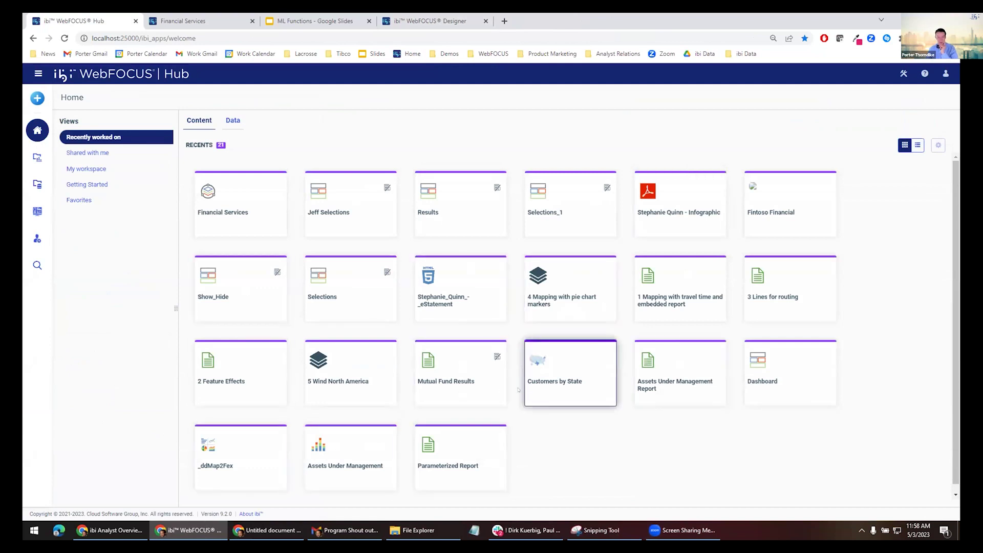
left_click(37, 157)
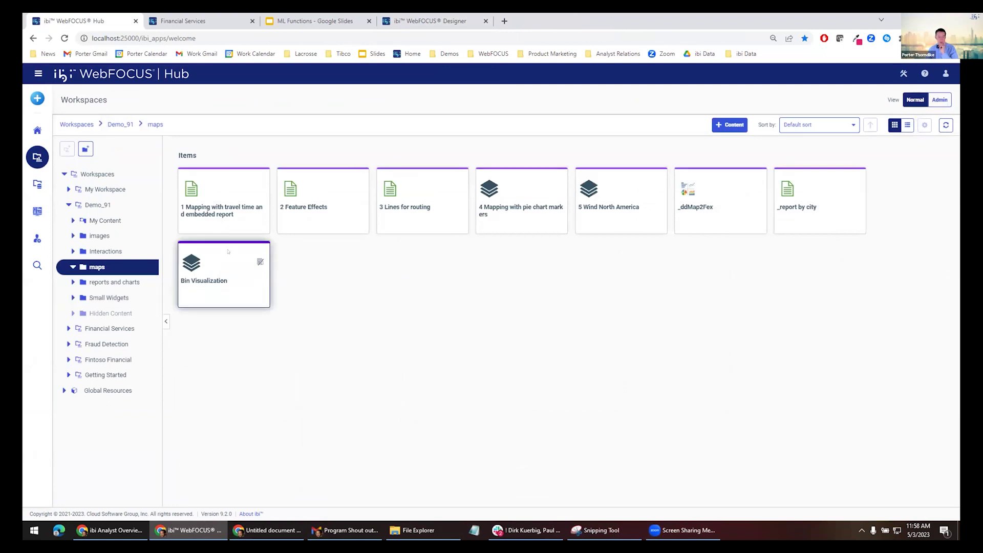
left_click(228, 251)
left_click(928, 125)
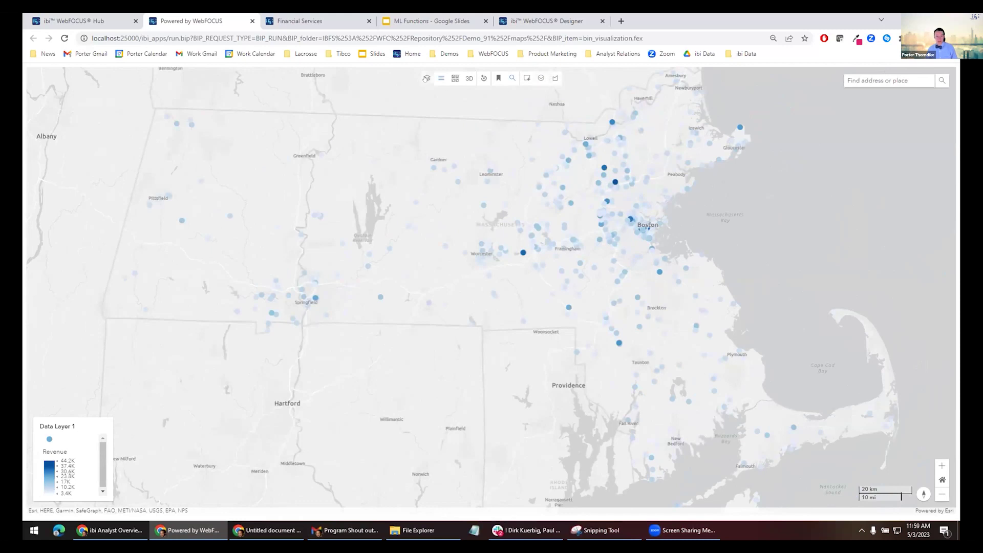
Open the map's layer settings for Data Layer 1 and examine the Layer Effects and Feature Effects options.
left_click(426, 79)
left_click(148, 86)
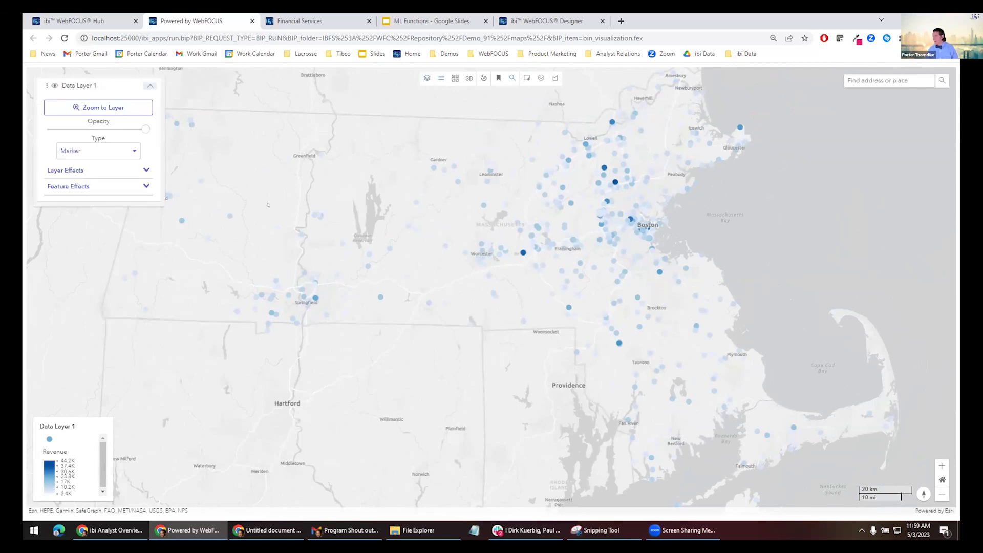
left_click(146, 171)
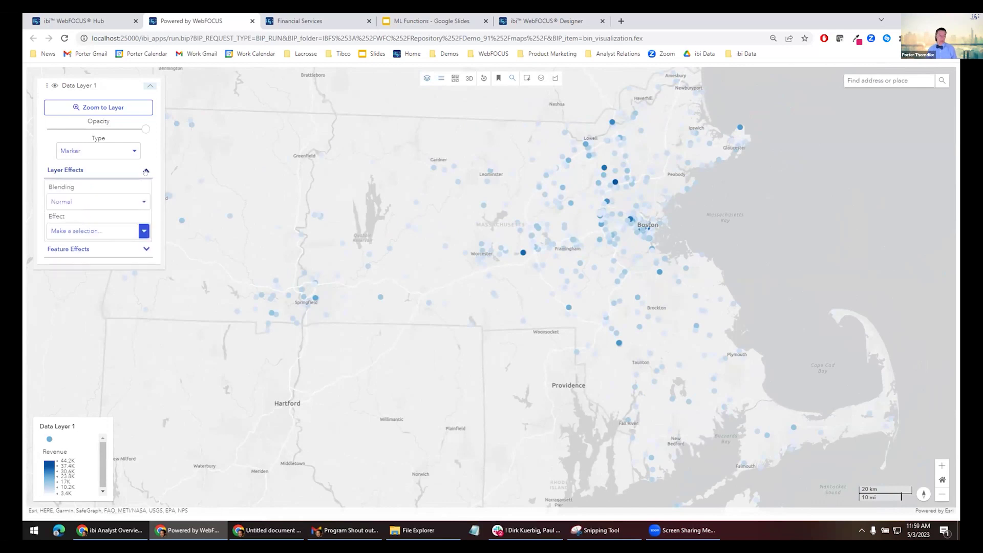
left_click(143, 249)
left_click(107, 299)
scroll(103, 299, "down", 2)
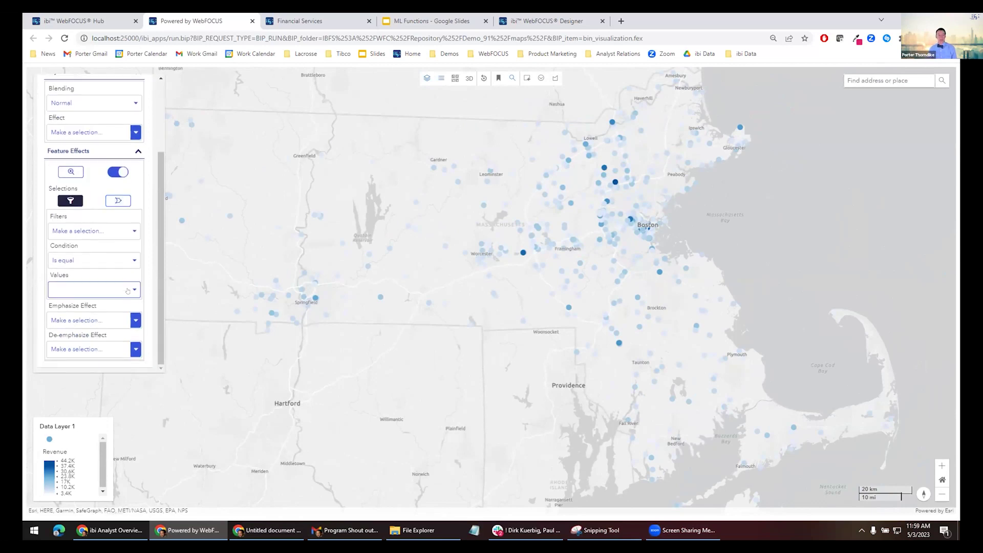
scroll(122, 289, "up", 2)
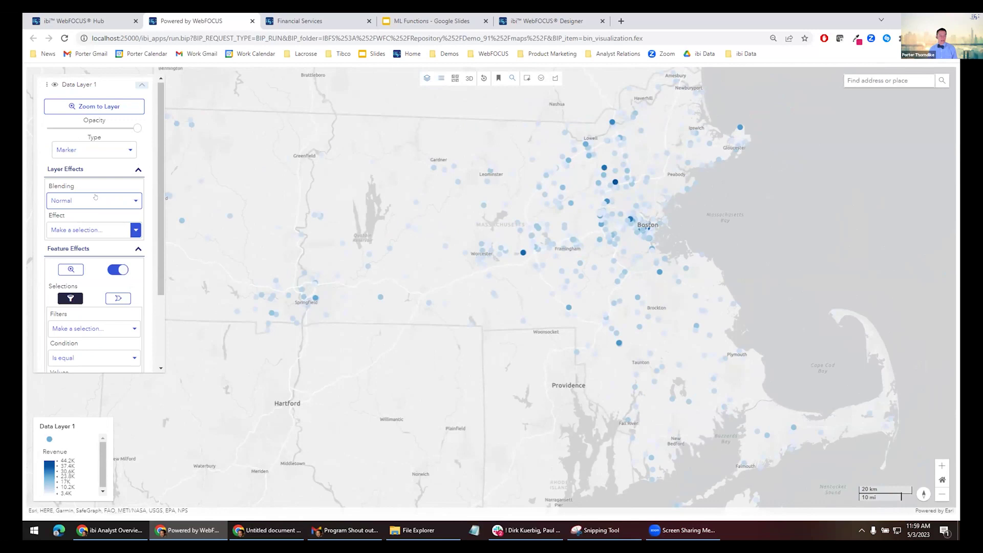